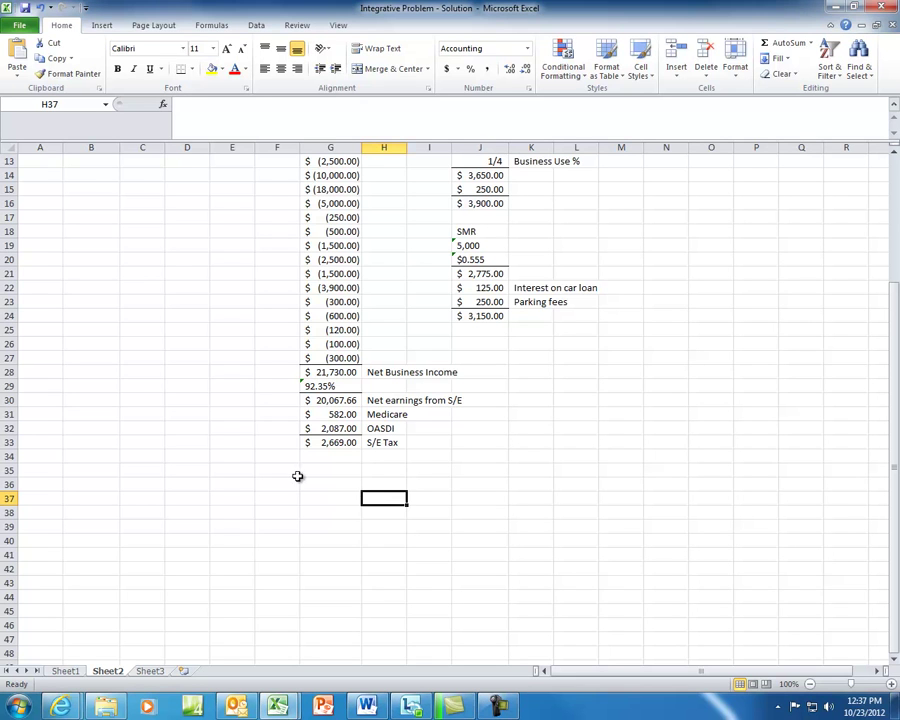
# Step: Check the S/E Tax formula in G33, then select B12 just below Total Income
pyautogui.click(321, 441)
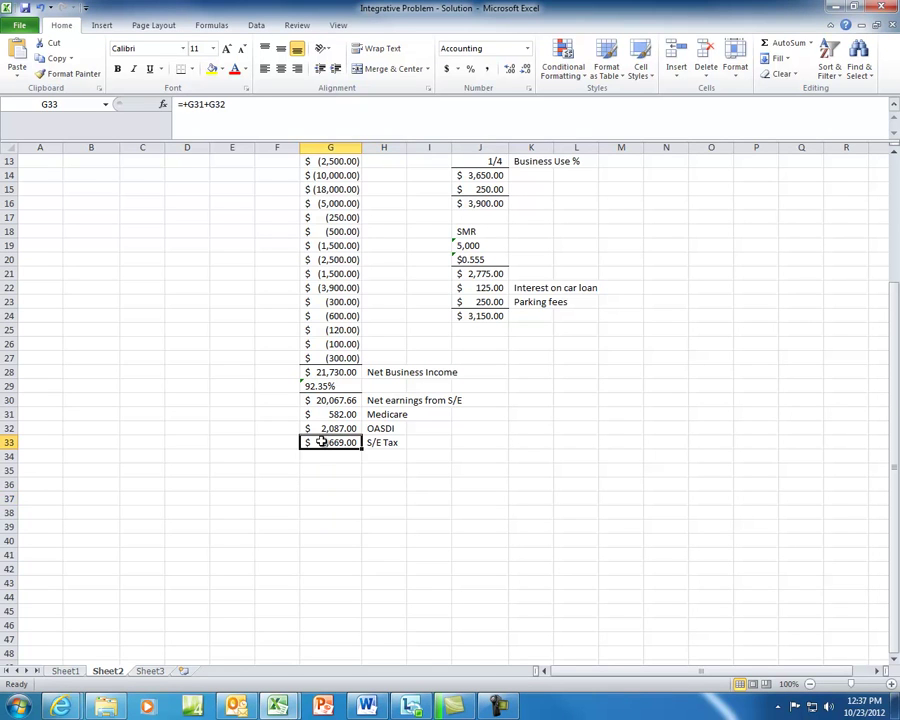
pyautogui.scroll(4, 323, 400)
pyautogui.click(85, 314)
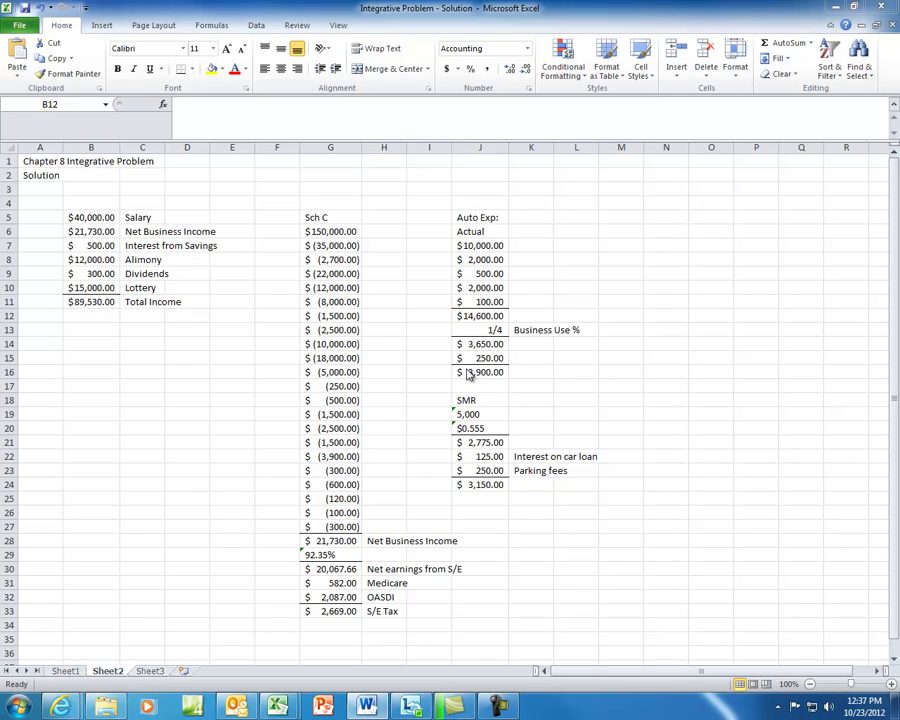
# Step: Enter -3000 in B12, correcting the mistyped -300
pyautogui.write('-300')
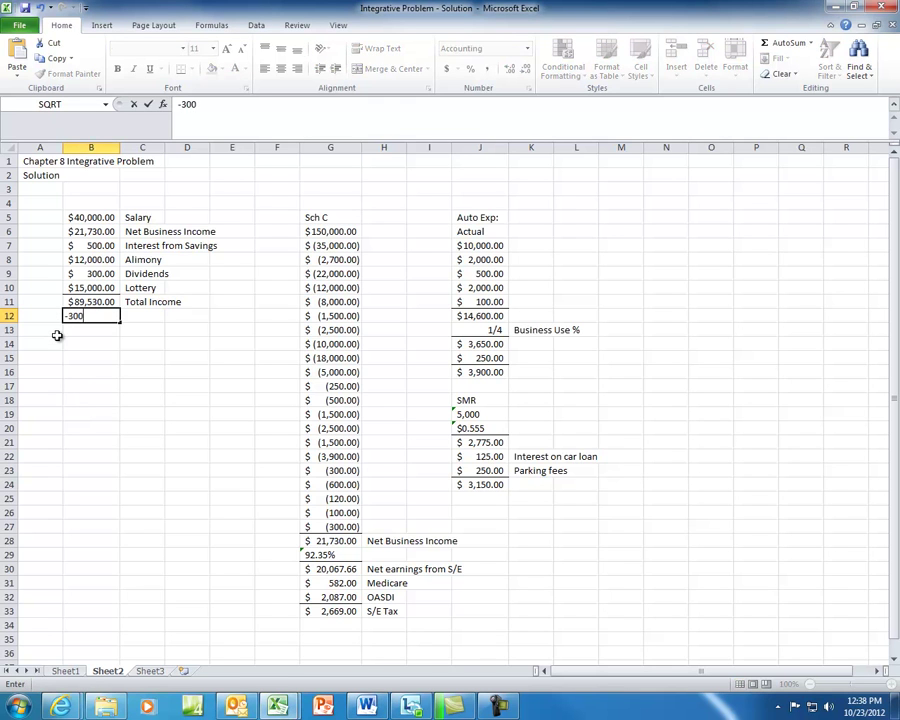
pyautogui.press('Return')
pyautogui.press('Up')
pyautogui.press('Right')
pyautogui.press('Left')
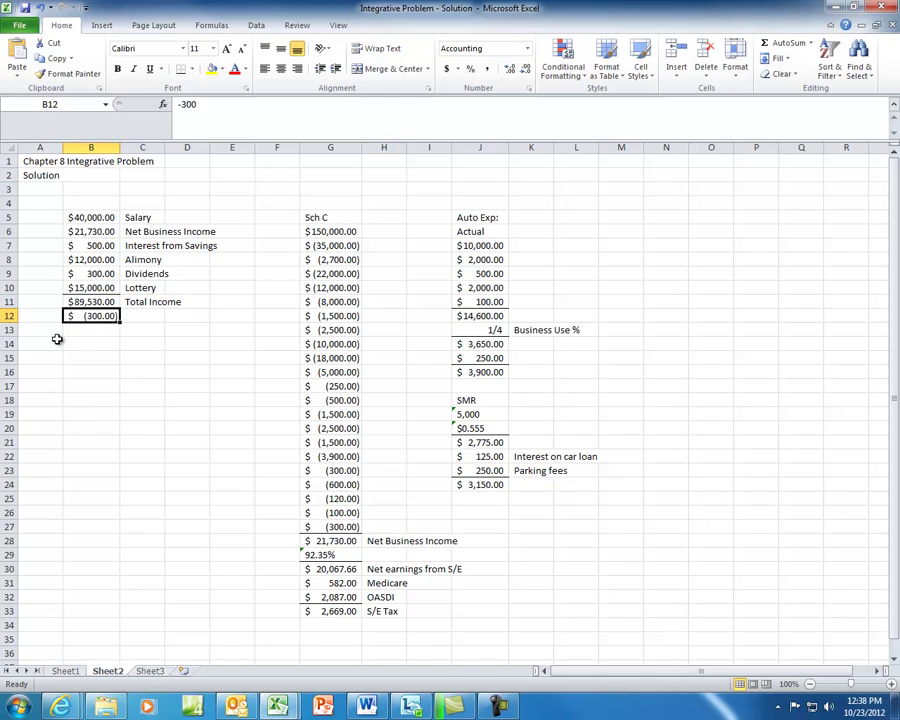
pyautogui.write('-3000')
pyautogui.hotkey('ctrl', 'Return')
# Step: Label the deduction 'S/E Health Insurance' in C12
pyautogui.press('Right')
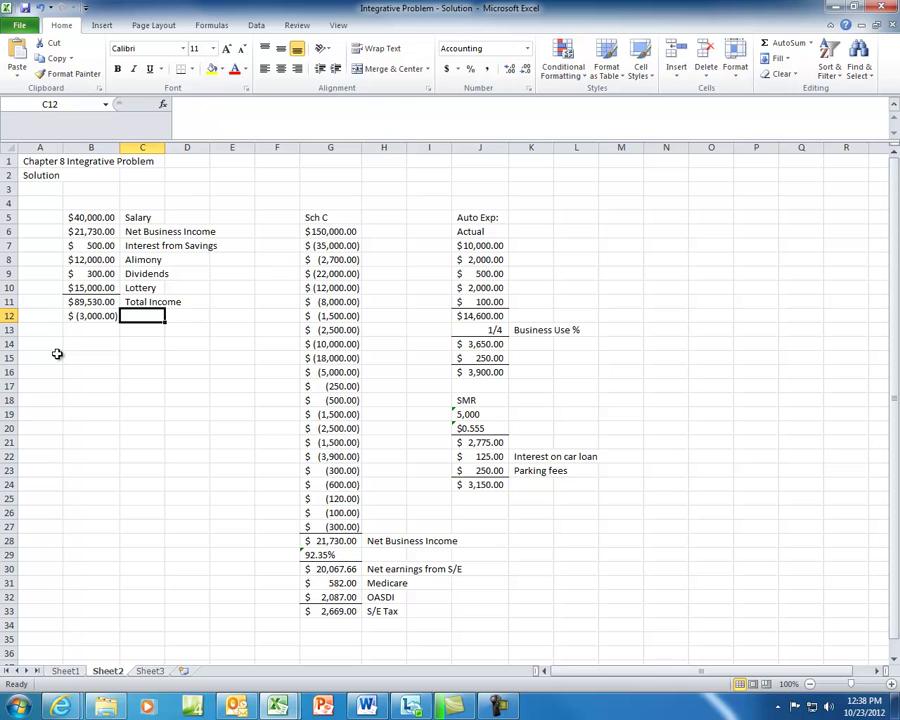
pyautogui.write('S/e')
pyautogui.press('BackSpace')
pyautogui.write('E H')
pyautogui.press('BackSpace')
pyautogui.write('Health Insurance')
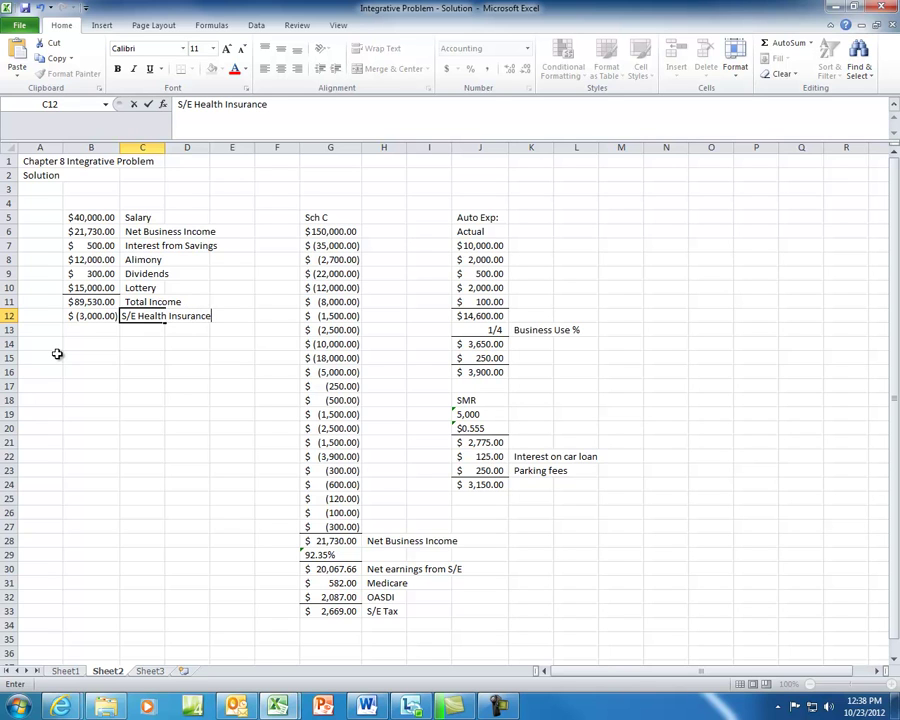
pyautogui.press('Return')
pyautogui.press('Left')
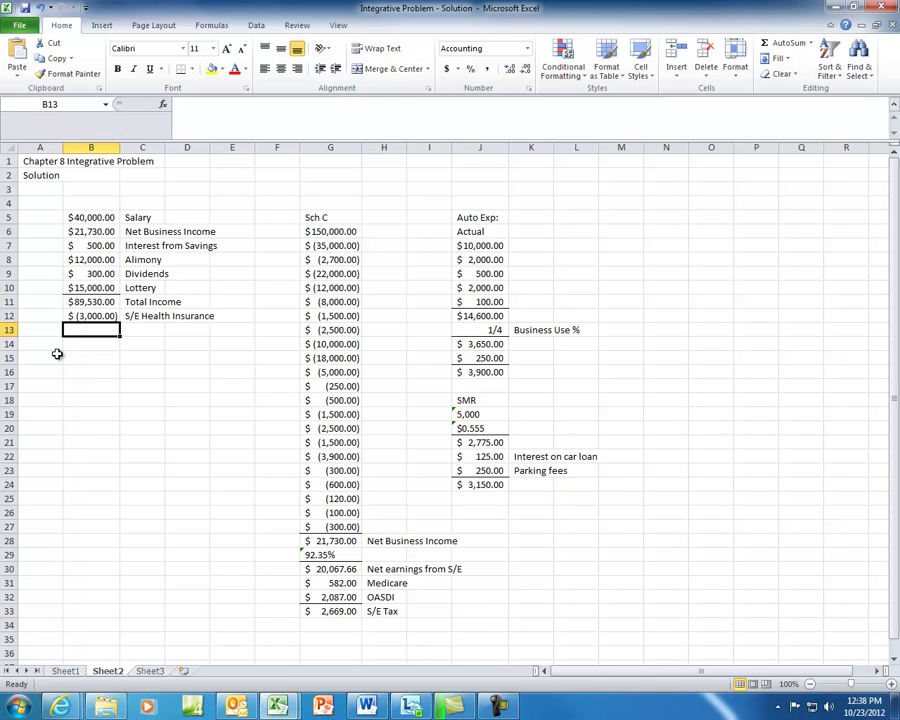
pyautogui.press('Right')
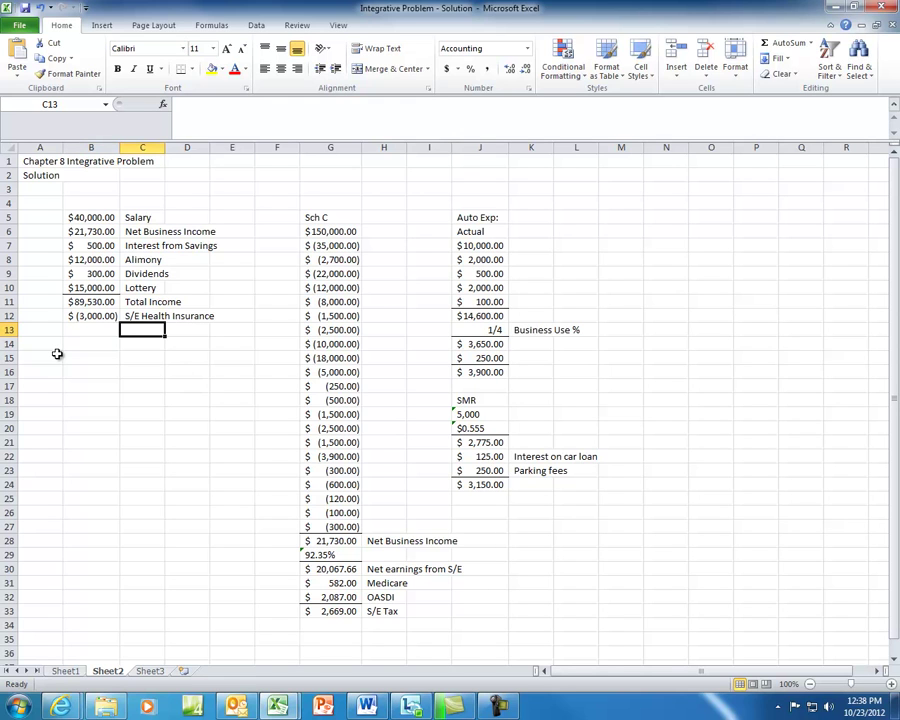
# Step: Label C13 '1/2 S/E Tax'
pyautogui.write('1/2')
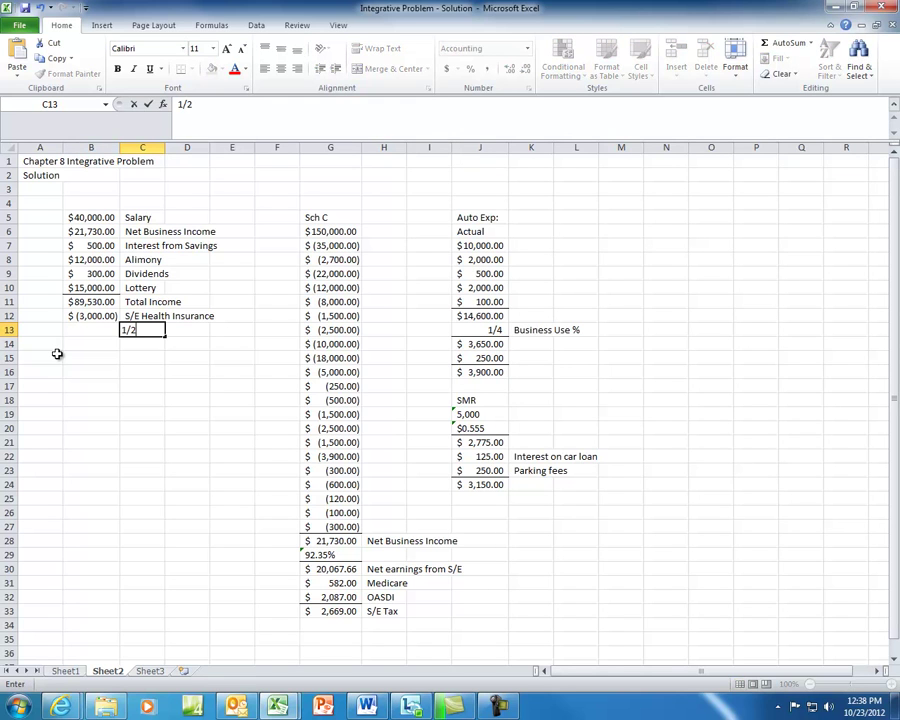
pyautogui.write(' S/E TAx')
pyautogui.press('BackSpace')
pyautogui.press('BackSpace')
pyautogui.write('ax')
pyautogui.press('Return')
# Step: Enter the half S/E tax deduction in B13, settling on the rounded -1335
pyautogui.press('Up')
pyautogui.press('Left')
pyautogui.write('-')
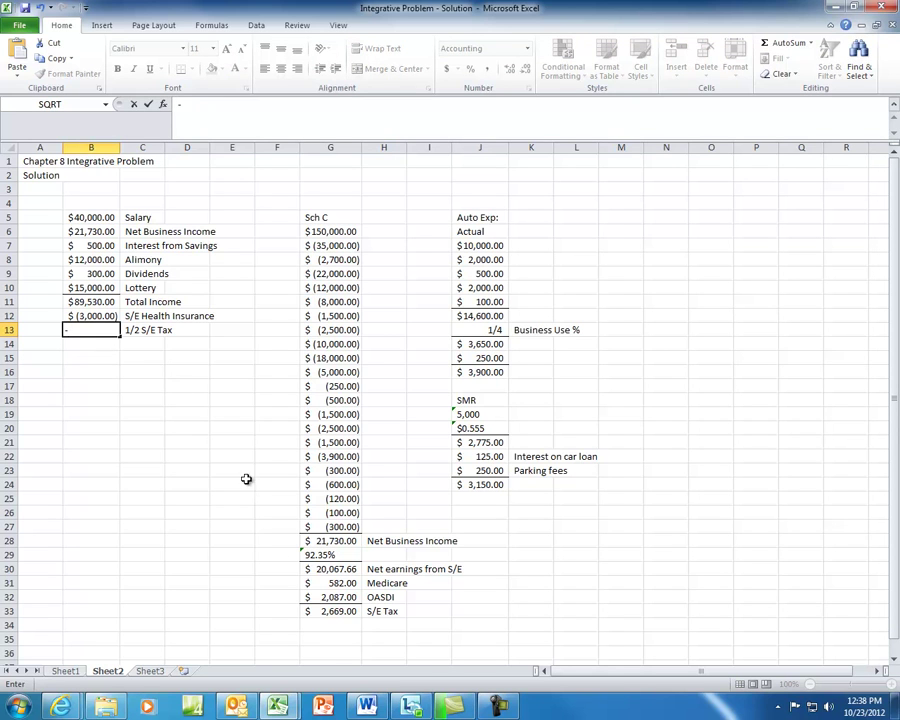
pyautogui.click(323, 613)
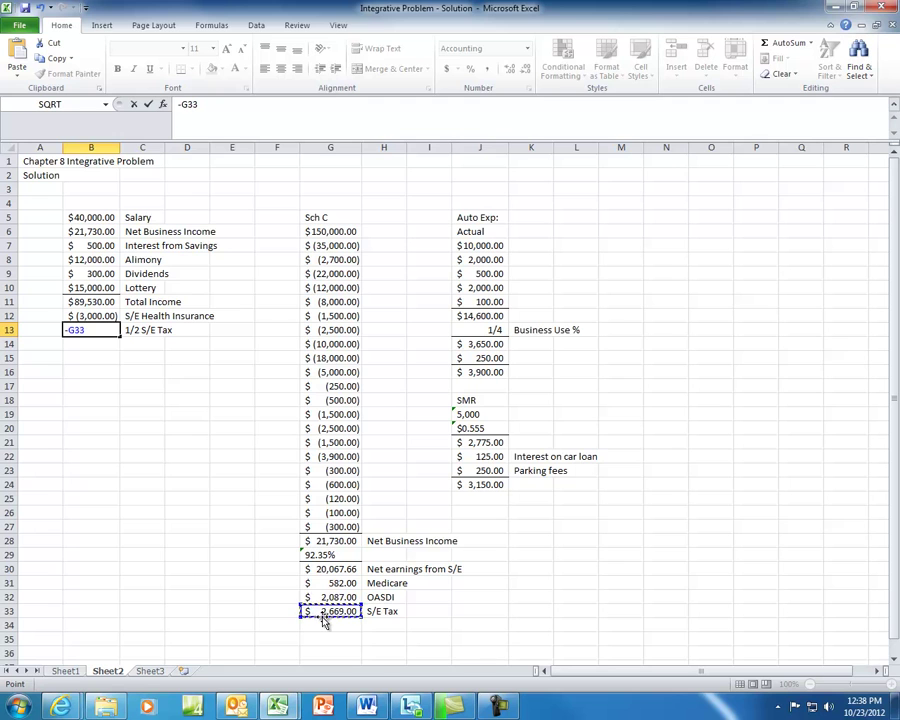
pyautogui.write('*.5')
pyautogui.press('Return')
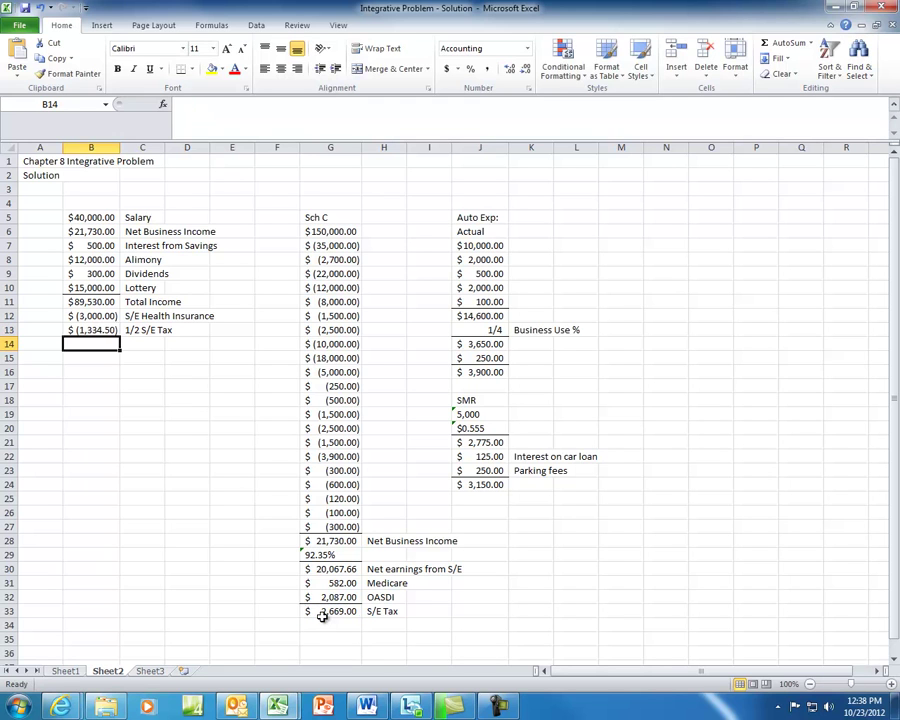
pyautogui.press('Up')
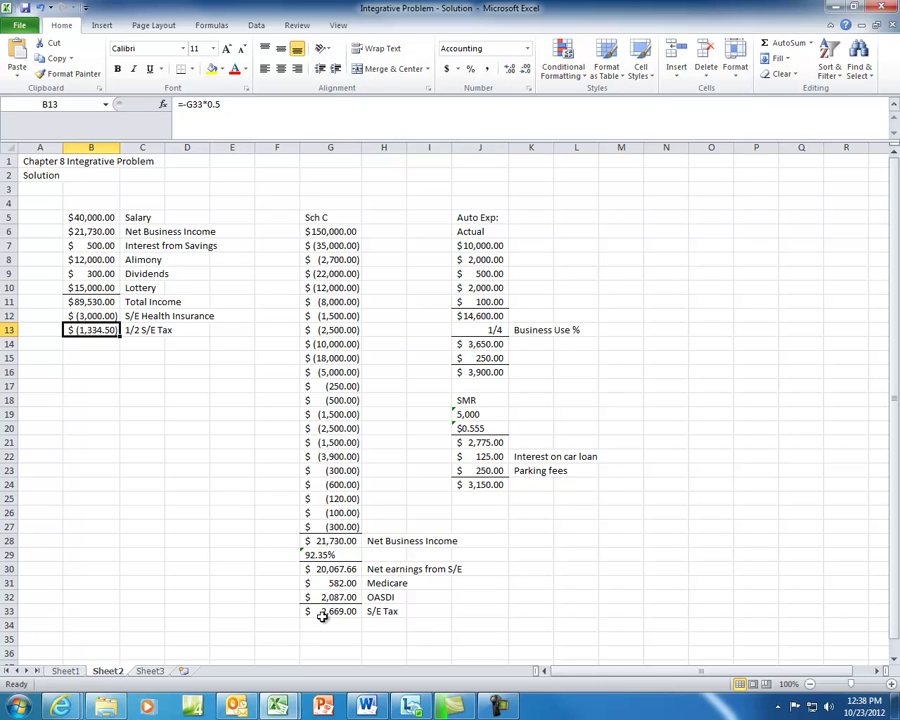
pyautogui.write('-1335')
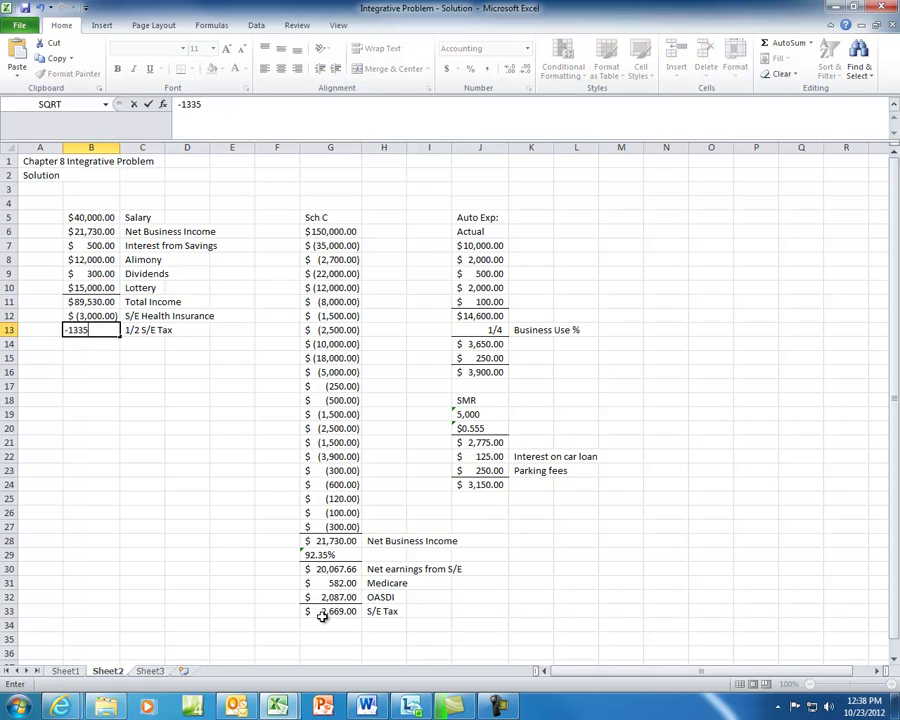
pyautogui.press('Return')
# Step: Sum B11, B12 and B13 into B14, giving AGI of $85,195.00
pyautogui.write('+')
pyautogui.press('Up')
pyautogui.press('Up')
pyautogui.press('Up')
pyautogui.write('+')
pyautogui.press('Up')
pyautogui.press('Up')
pyautogui.write('+')
pyautogui.press('Up')
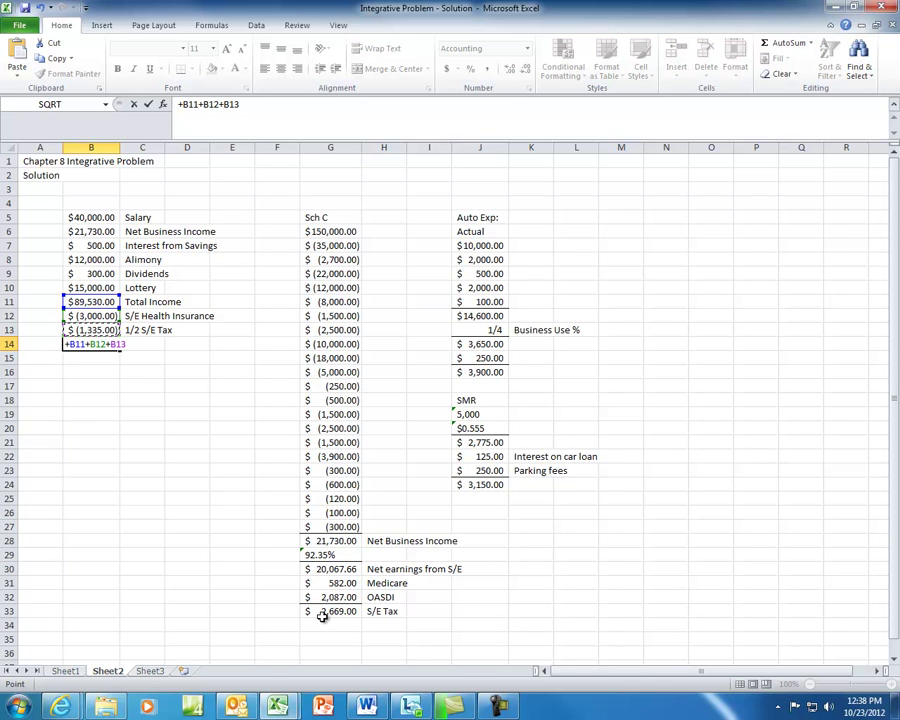
pyautogui.press('Return')
# Step: Label the B14 total 'AGI' in C14
pyautogui.press('Up')
pyautogui.press('Up')
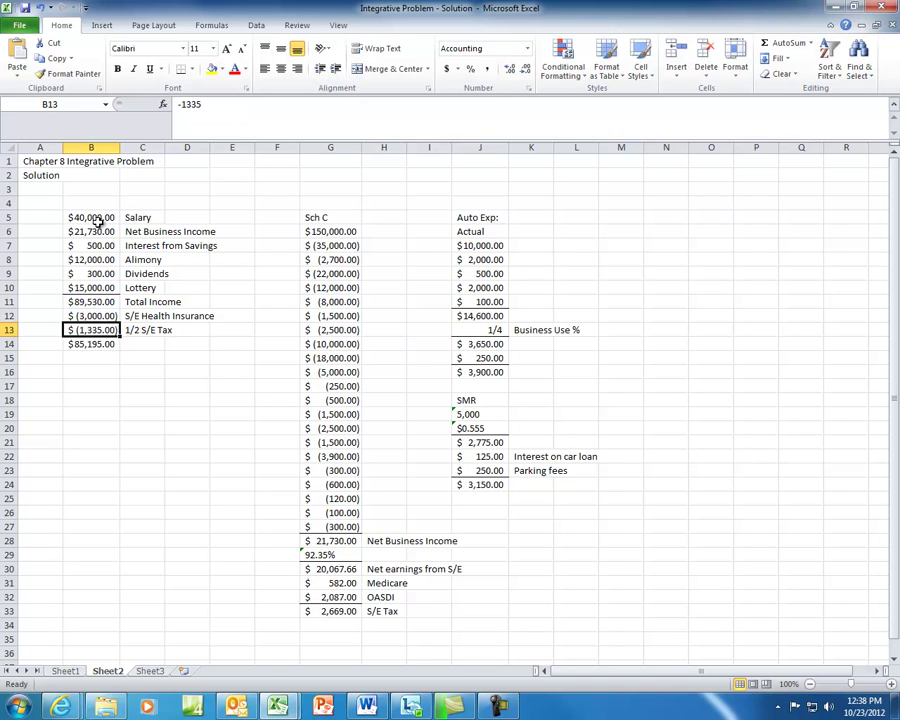
pyautogui.click(134, 344)
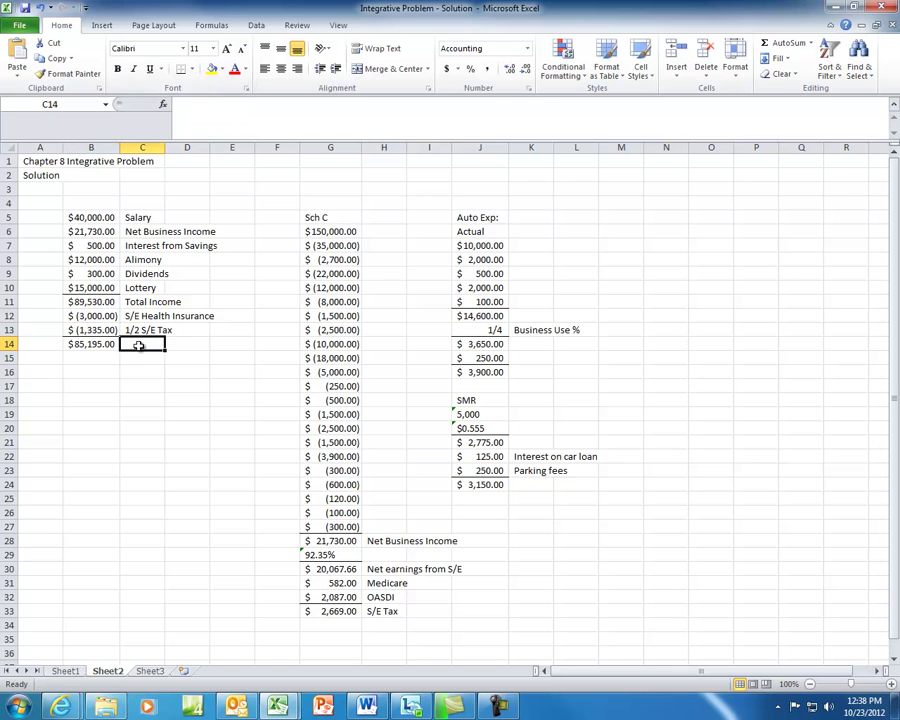
pyautogui.write('AGI')
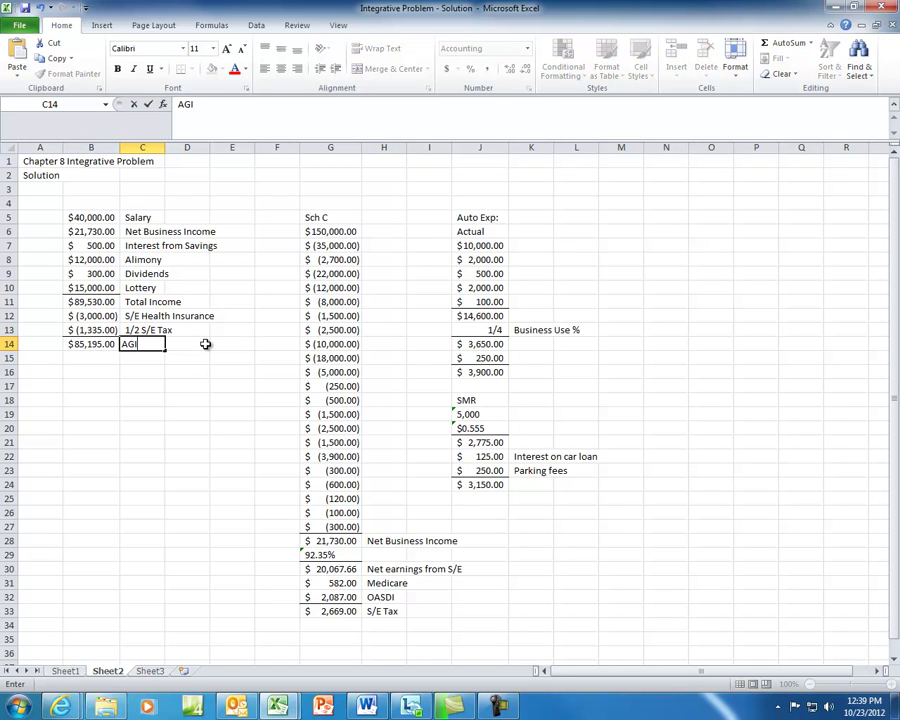
pyautogui.press('Return')
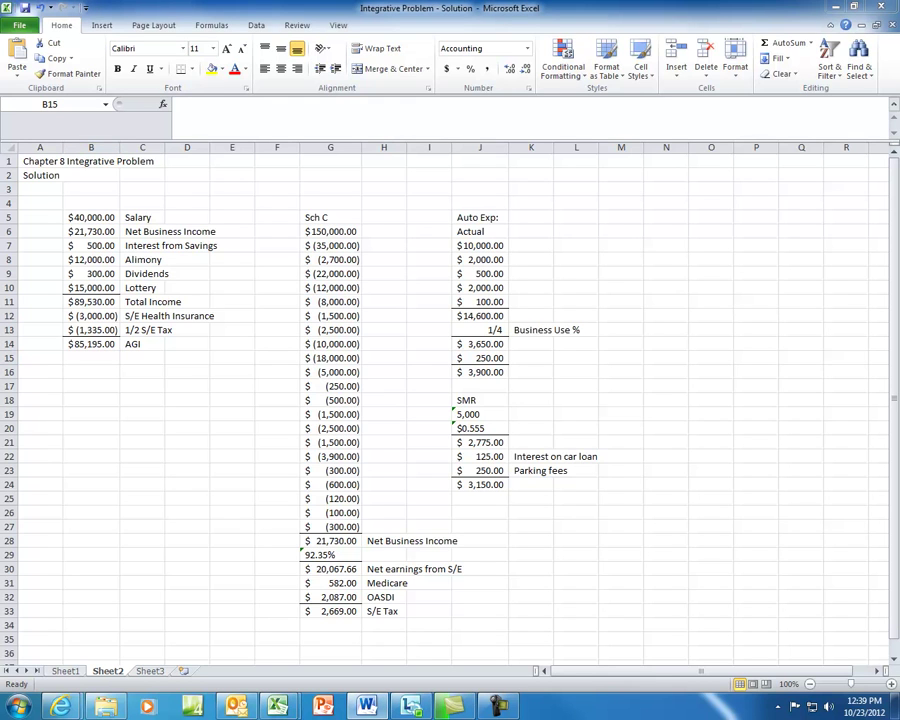
# Step: Start an 'Itemized Deductions:' heading with a 'Medical' label beneath it
pyautogui.click(618, 216)
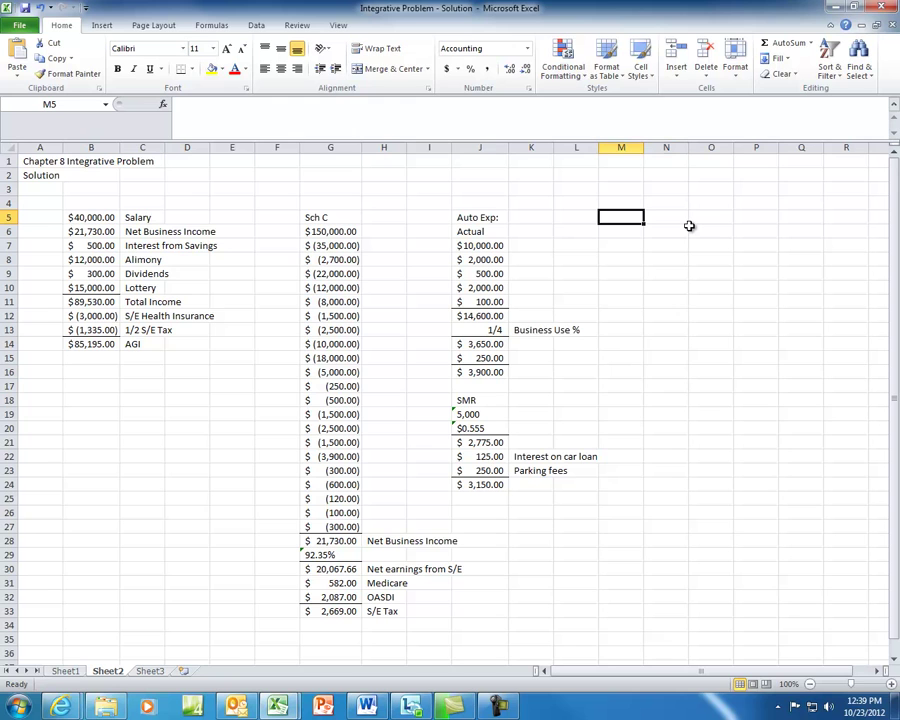
pyautogui.write('Item')
pyautogui.write('y')
pyautogui.press('BackSpace')
pyautogui.write('ized De')
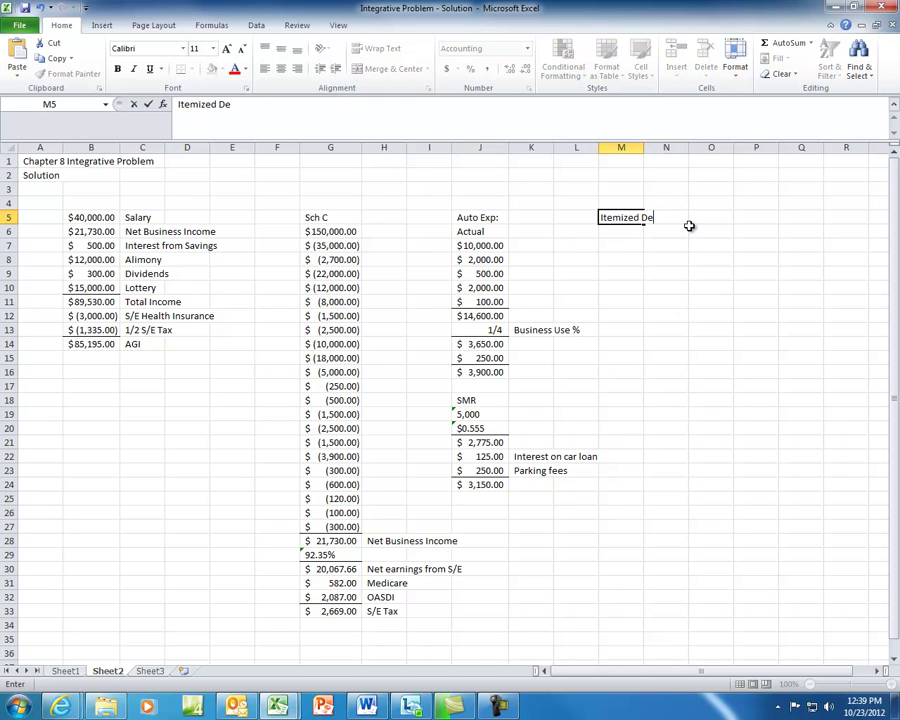
pyautogui.write('ductions:')
pyautogui.press('Return')
pyautogui.press('Return')
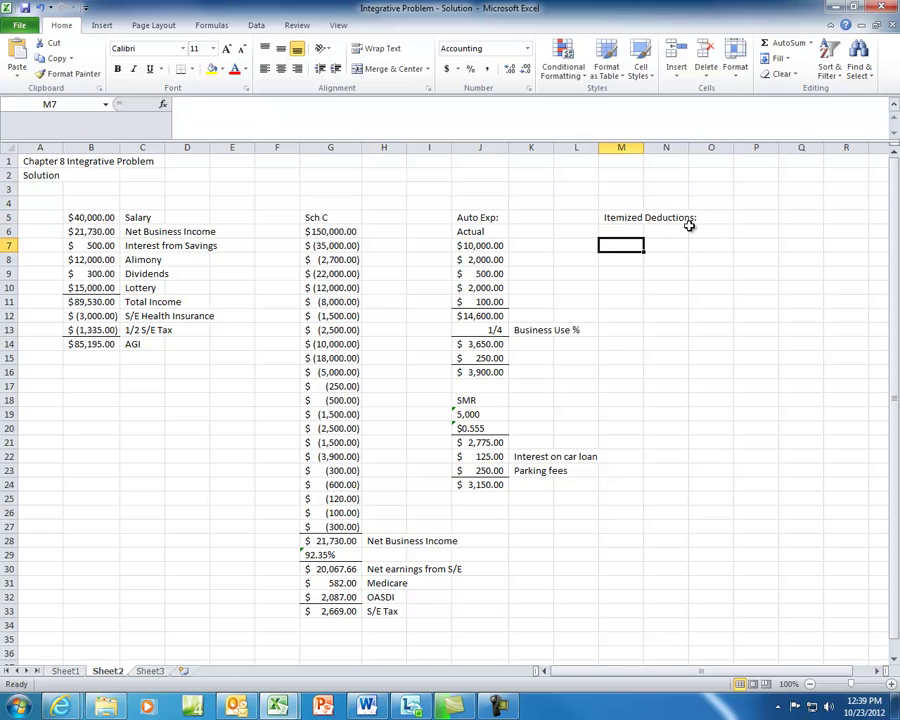
pyautogui.write('Misc')
pyautogui.press('BackSpace')
pyautogui.press('BackSpace')
pyautogui.press('BackSpace')
pyautogui.write('edical')
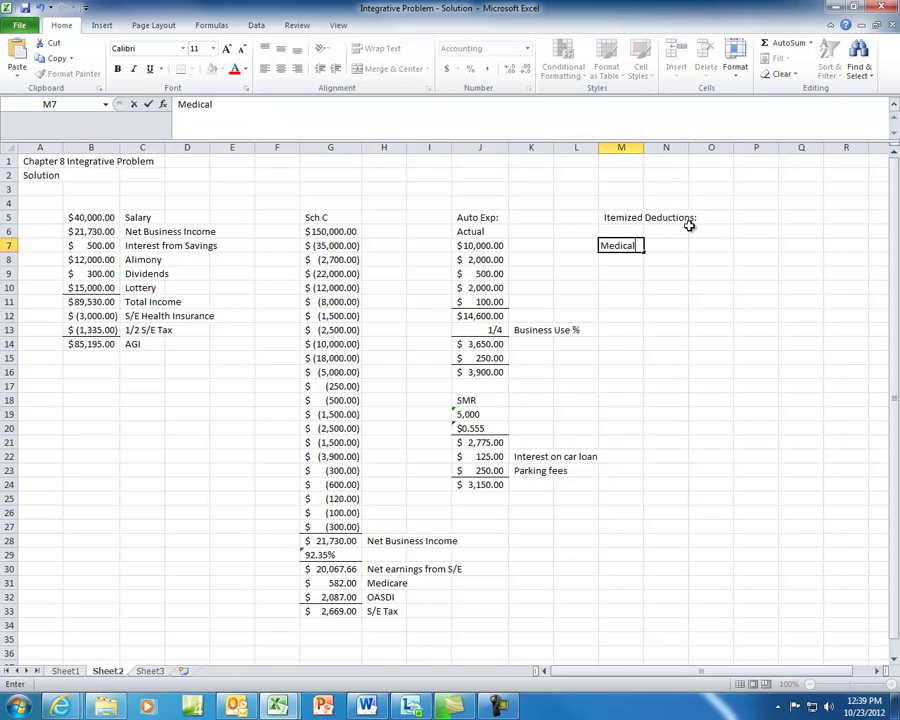
pyautogui.press('Return')
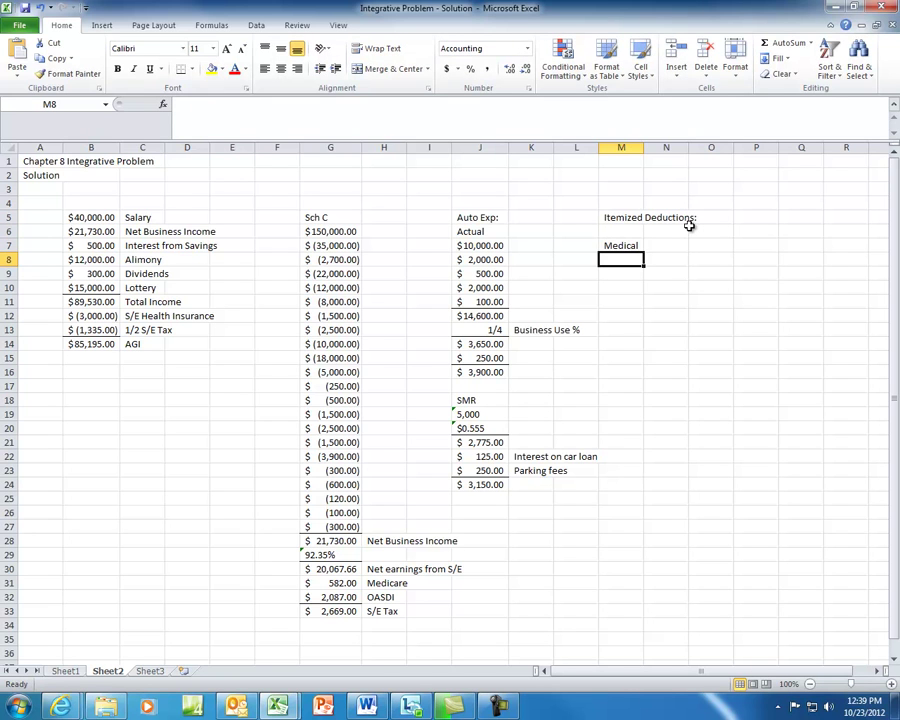
# Step: Enter medical expense 5000 and a floor of =-.075*B14 (7.5% of AGI)
pyautogui.write('5000')
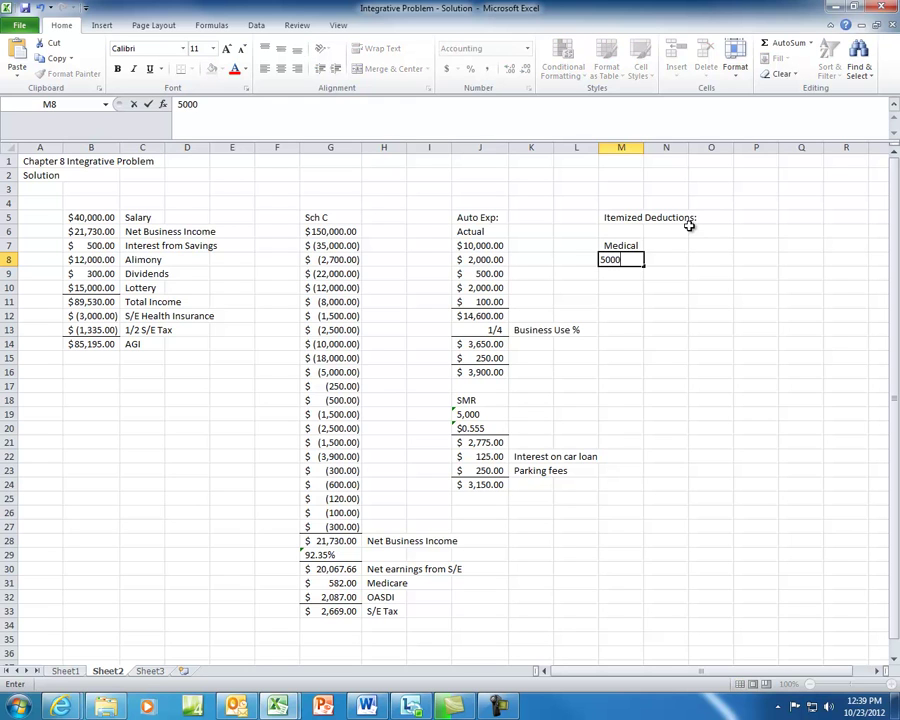
pyautogui.press('Return')
pyautogui.write('-.075')
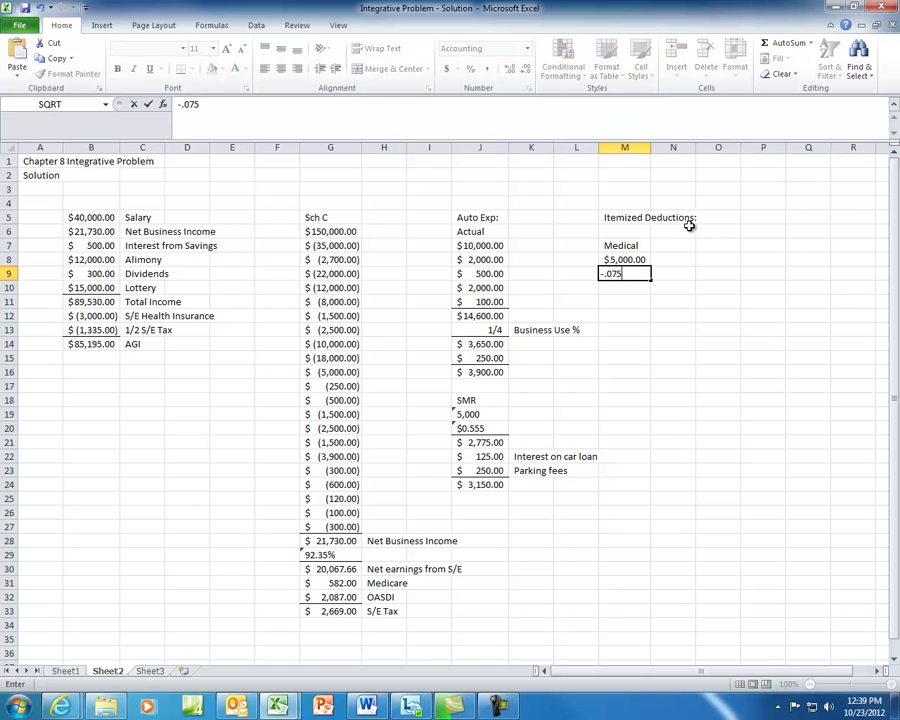
pyautogui.write('*')
pyautogui.click(82, 347)
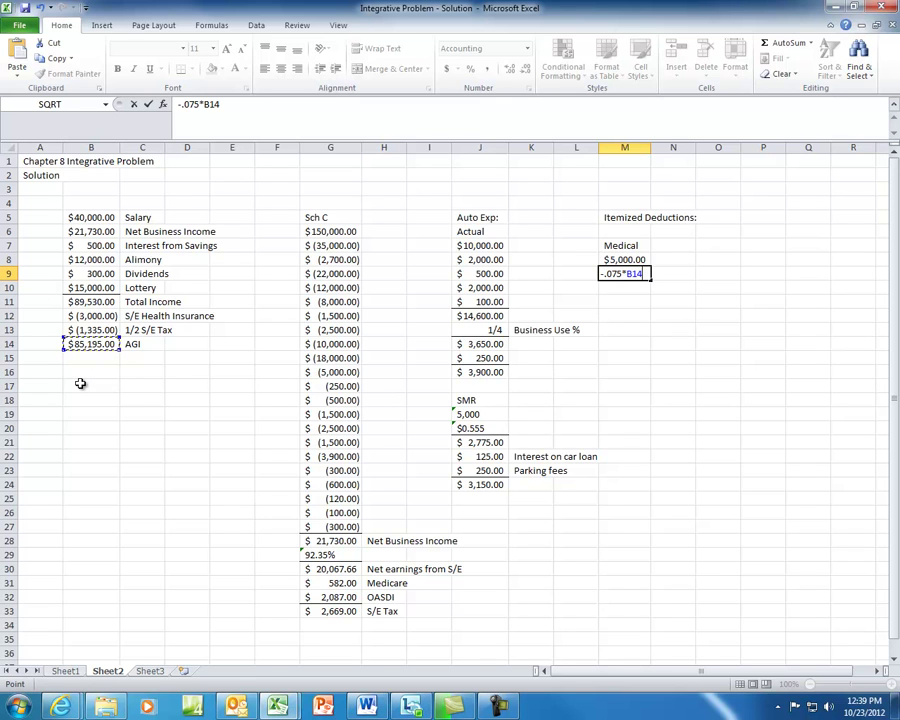
pyautogui.press('Return')
pyautogui.press('Up')
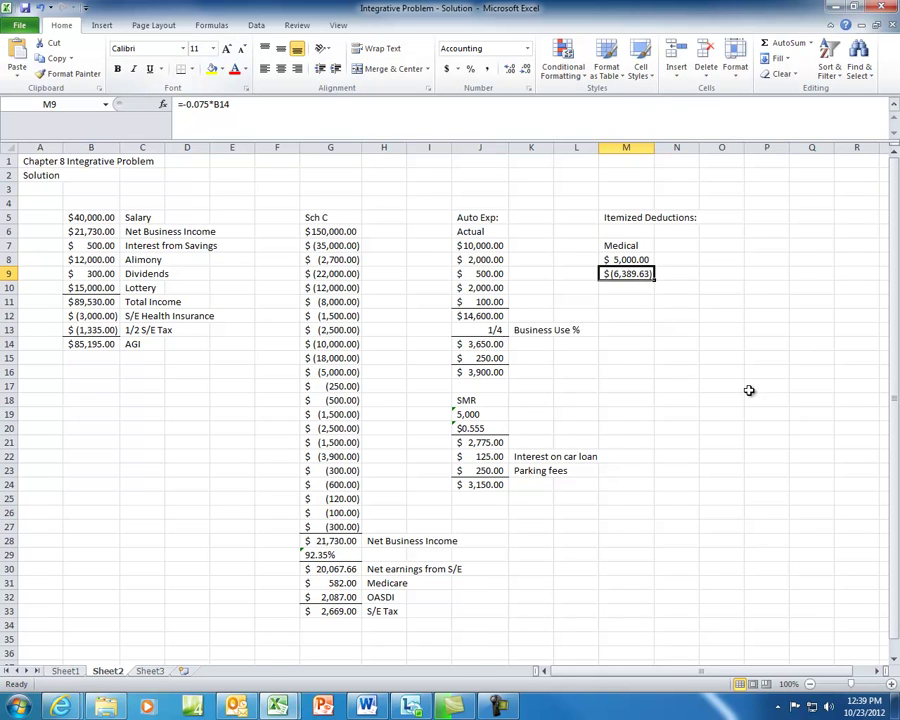
# Step: Enter 0 as the medical deduction in M10
pyautogui.click(627, 298)
pyautogui.click(596, 287)
pyautogui.click(611, 283)
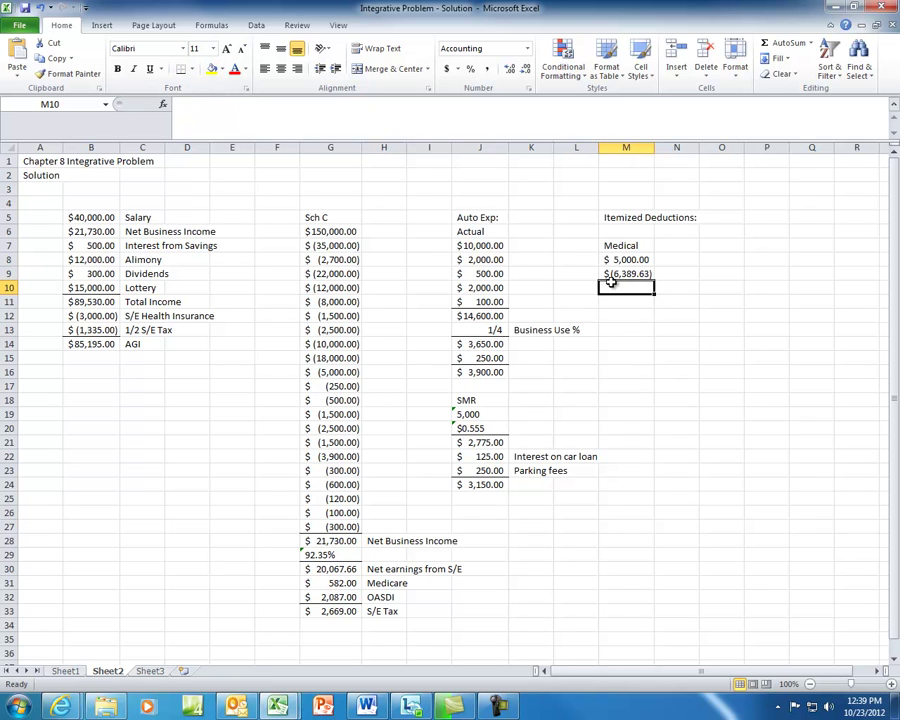
pyautogui.write('0')
pyautogui.press('Return')
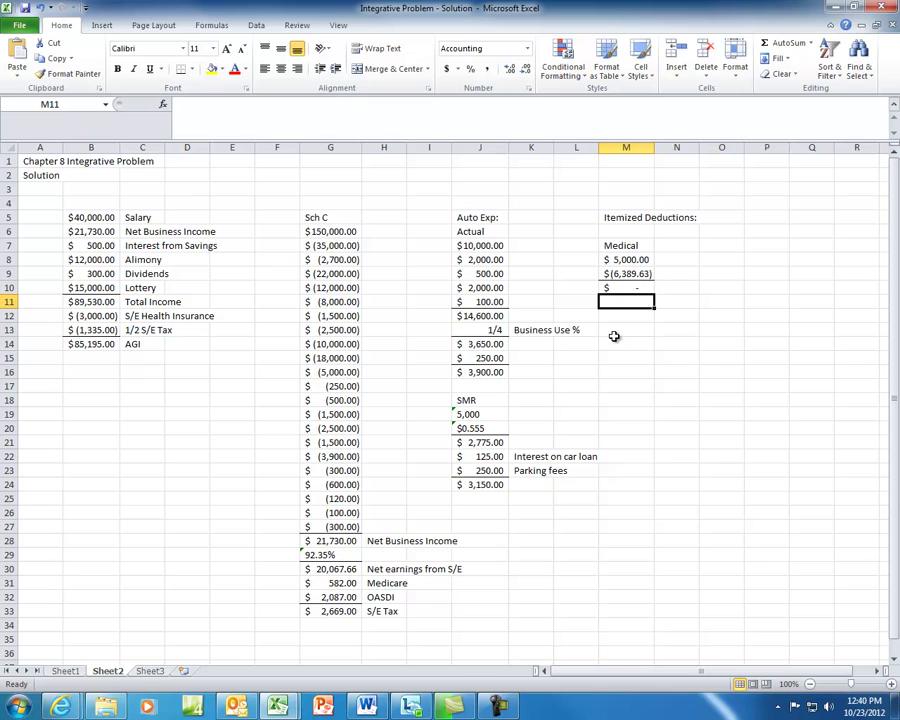
# Step: Change the medical expense in M8 to +5000+1000, giving $6,000.00
pyautogui.press('Up')
pyautogui.press('Up')
pyautogui.press('Up')
pyautogui.write('+5000')
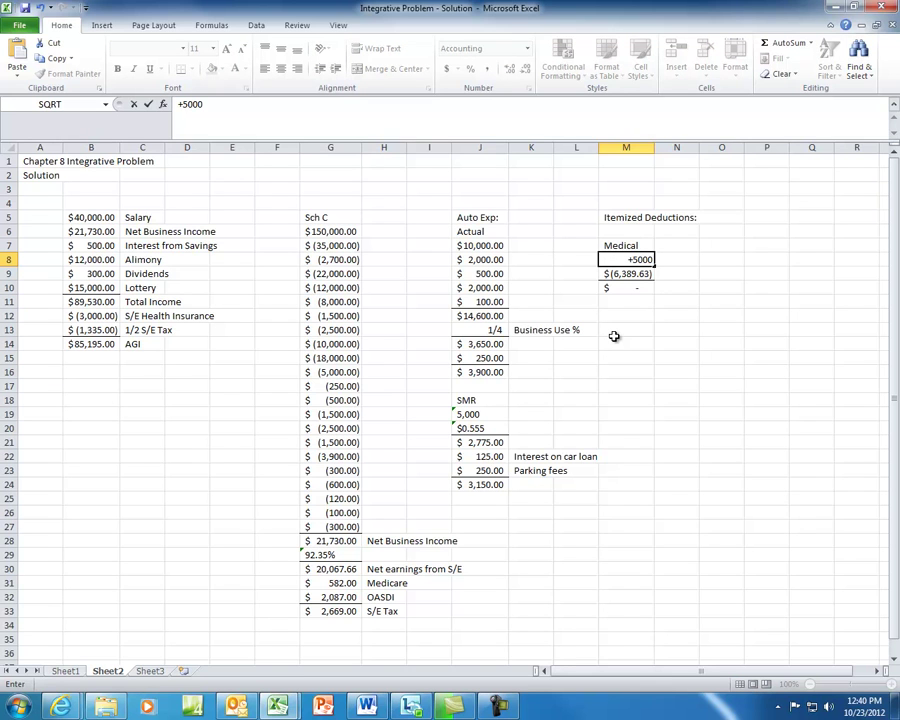
pyautogui.write('+1000')
pyautogui.press('Return')
pyautogui.press('Up')
pyautogui.press('Down')
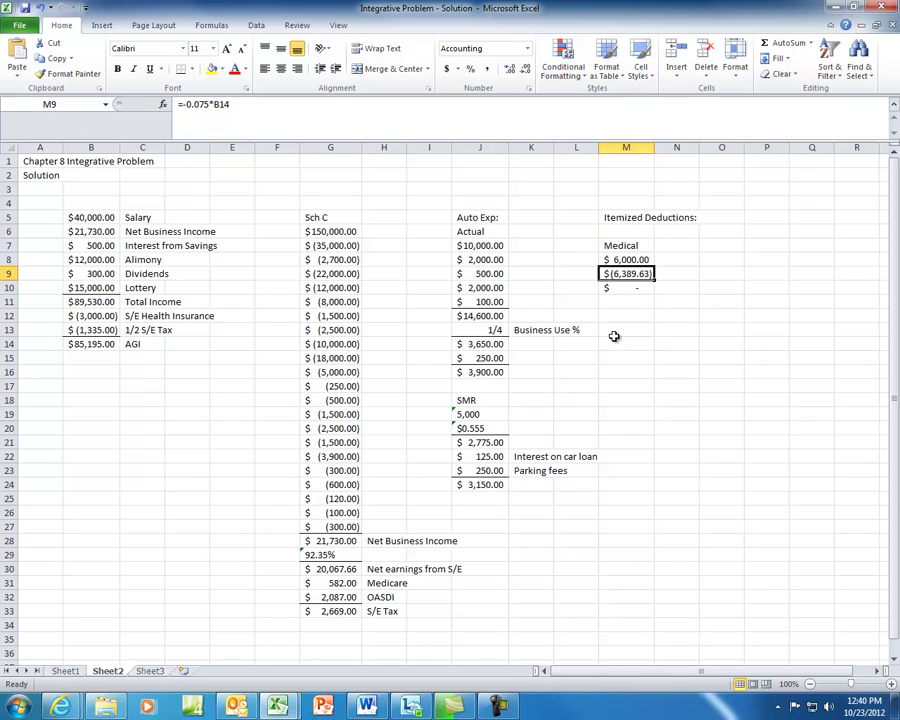
pyautogui.press('Down')
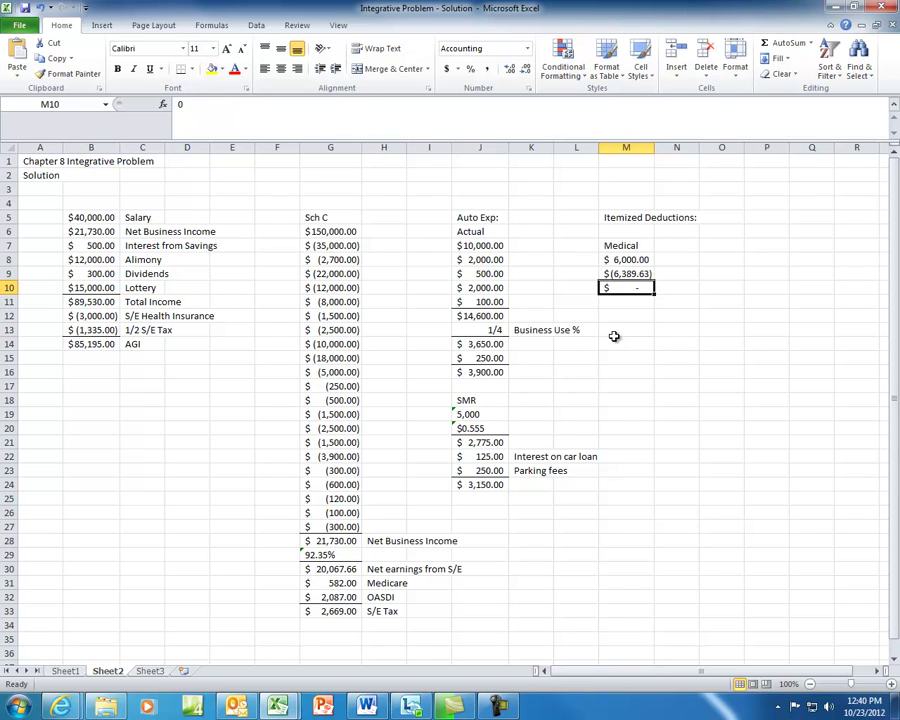
# Step: Add a Taxes heading in M12, then bring the workbook back and select M13
pyautogui.press('Down')
pyautogui.press('Down')
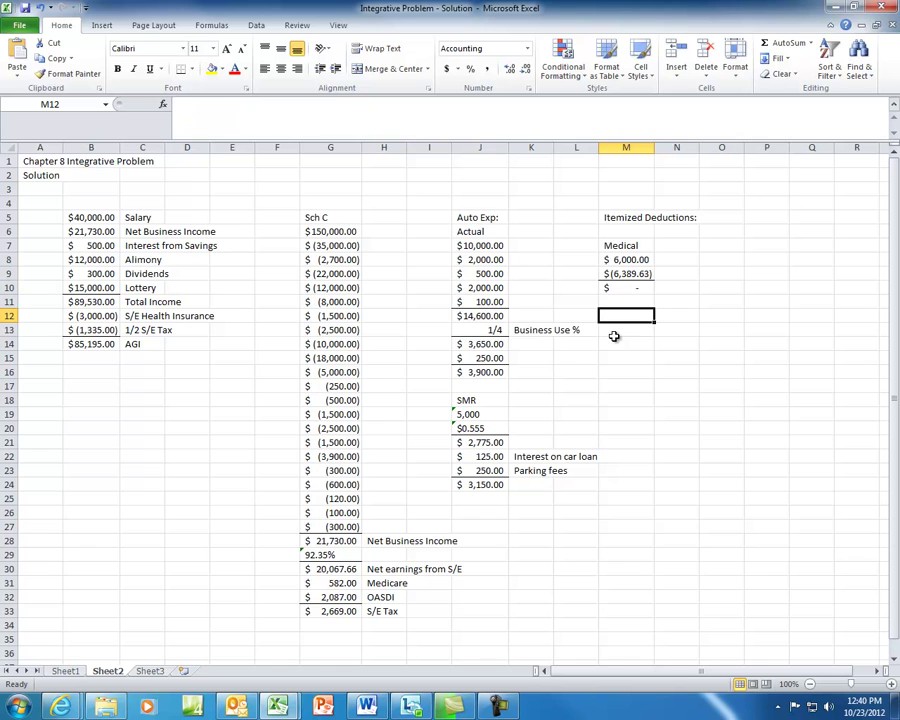
pyautogui.write('Taxe')
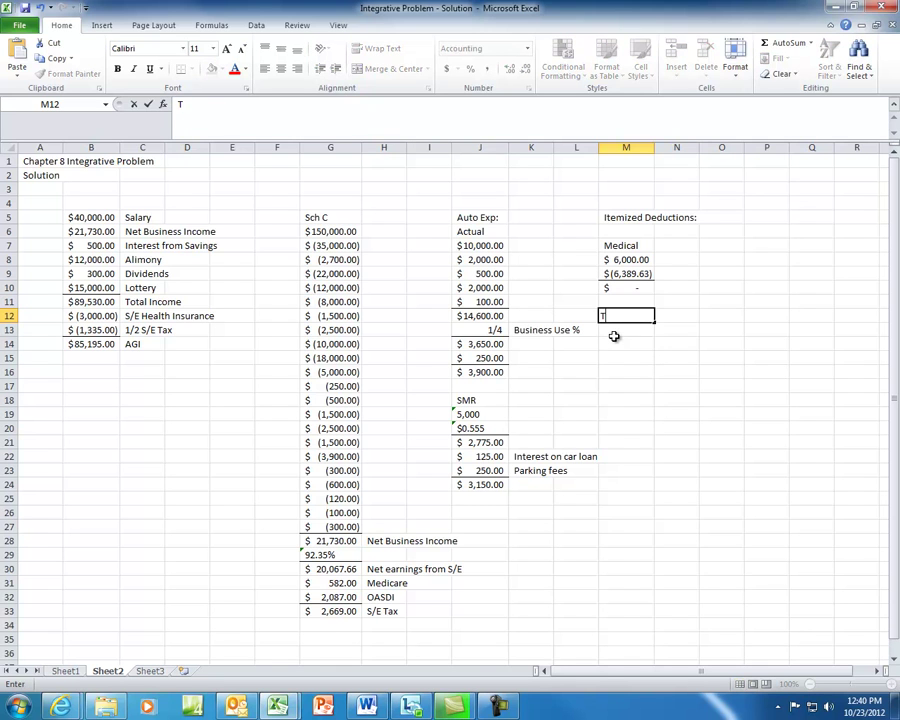
pyautogui.write('s')
pyautogui.press('Return')
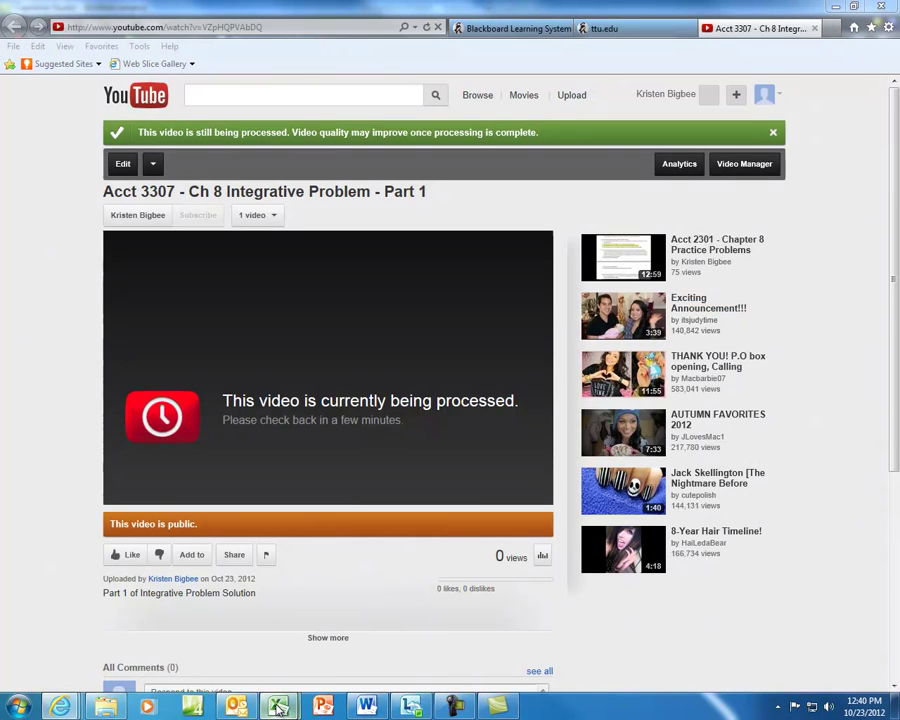
pyautogui.moveTo(278, 706)
pyautogui.click(342, 628)
pyautogui.click(522, 553)
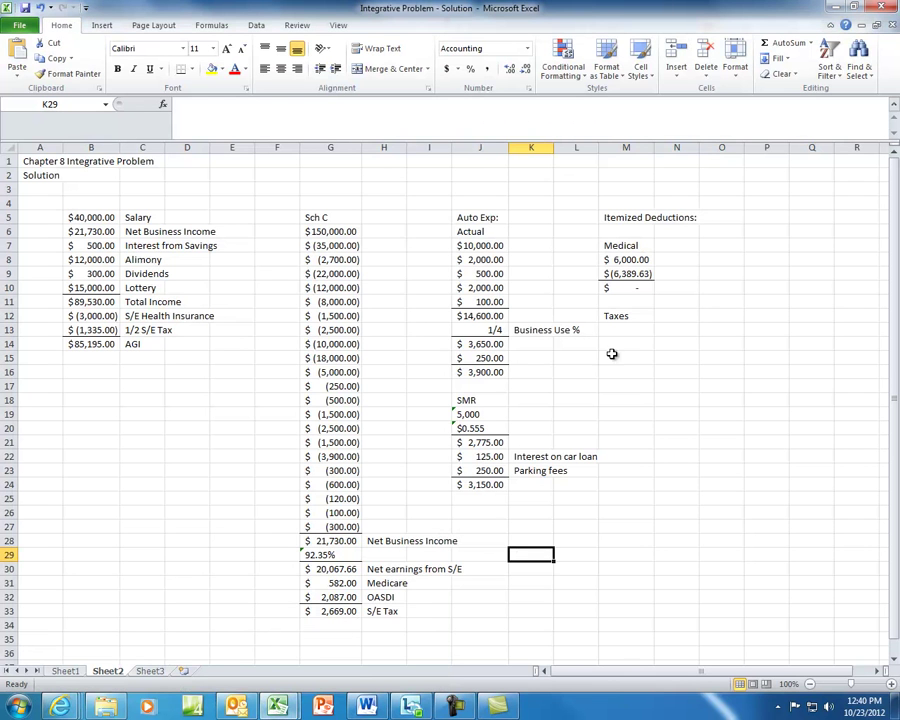
pyautogui.click(636, 342)
# Step: Enter Taxes 5000 and a Mortgage Int line of 6000
pyautogui.click(636, 329)
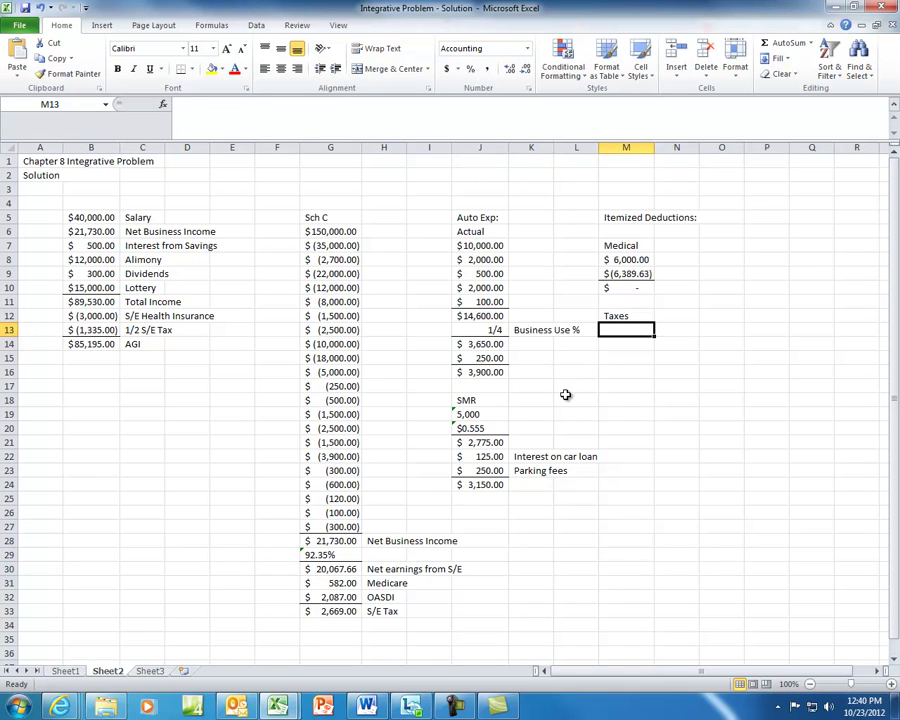
pyautogui.write('5000')
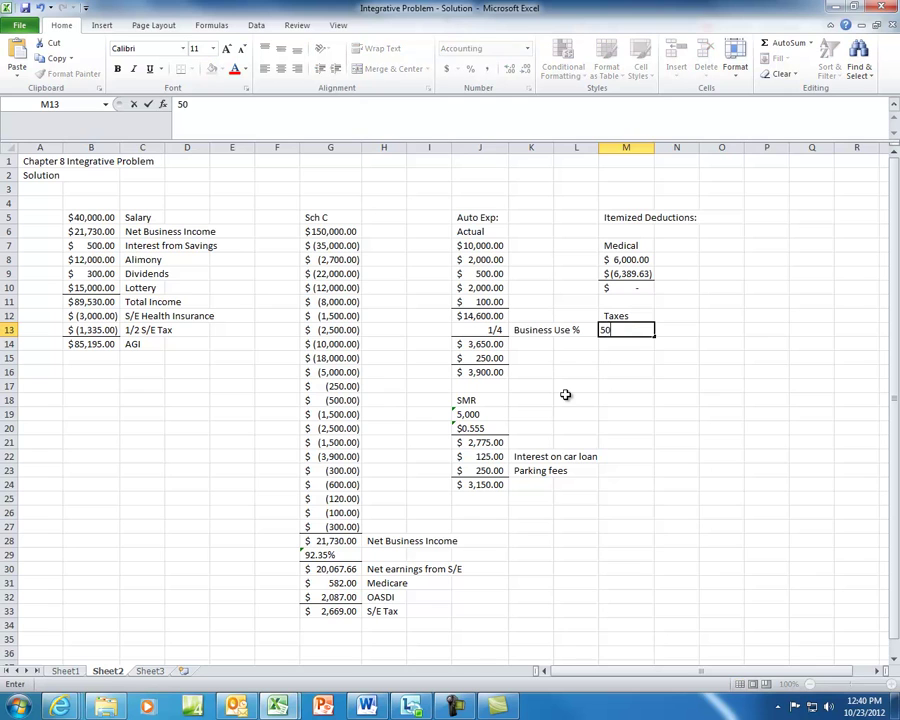
pyautogui.press('Return')
pyautogui.press('Return')
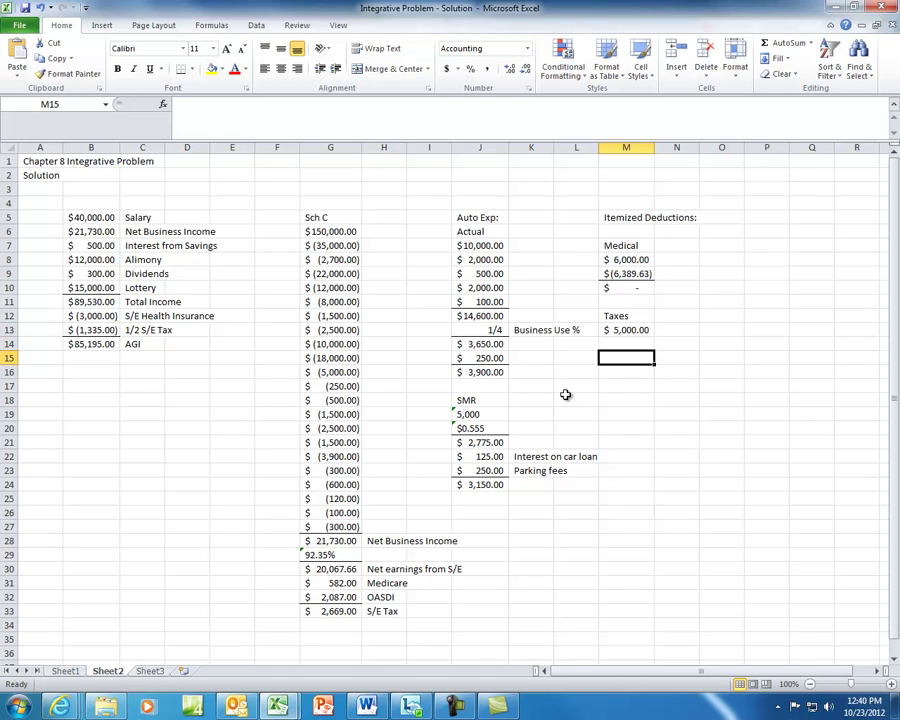
pyautogui.write('Morta')
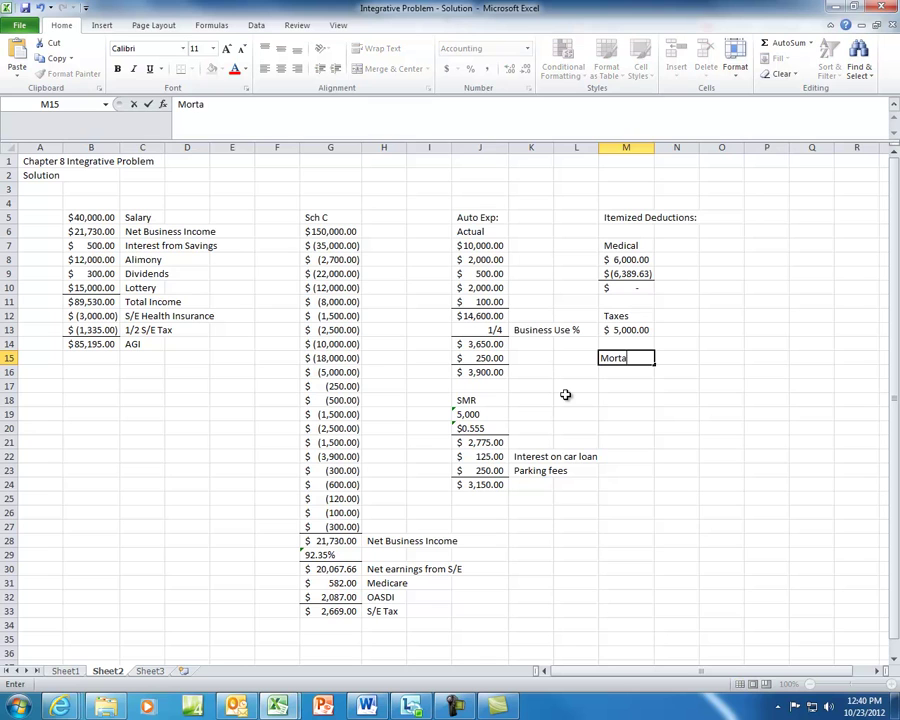
pyautogui.press('BackSpace')
pyautogui.write('gage')
pyautogui.press('BackSpace')
pyautogui.press('BackSpace')
pyautogui.write('ge Int')
pyautogui.write('6000')
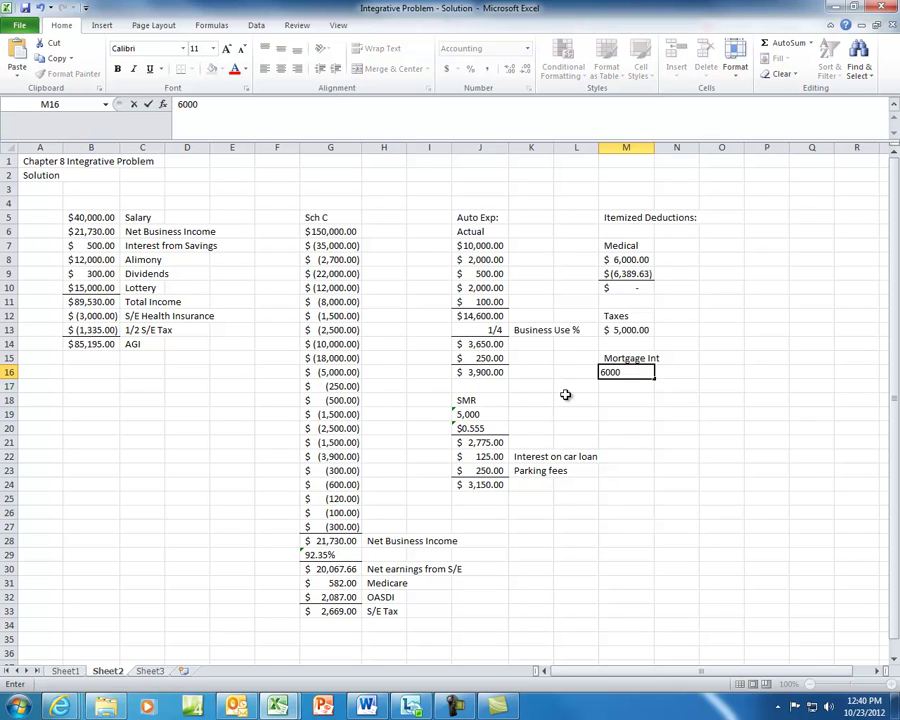
pyautogui.press('Return')
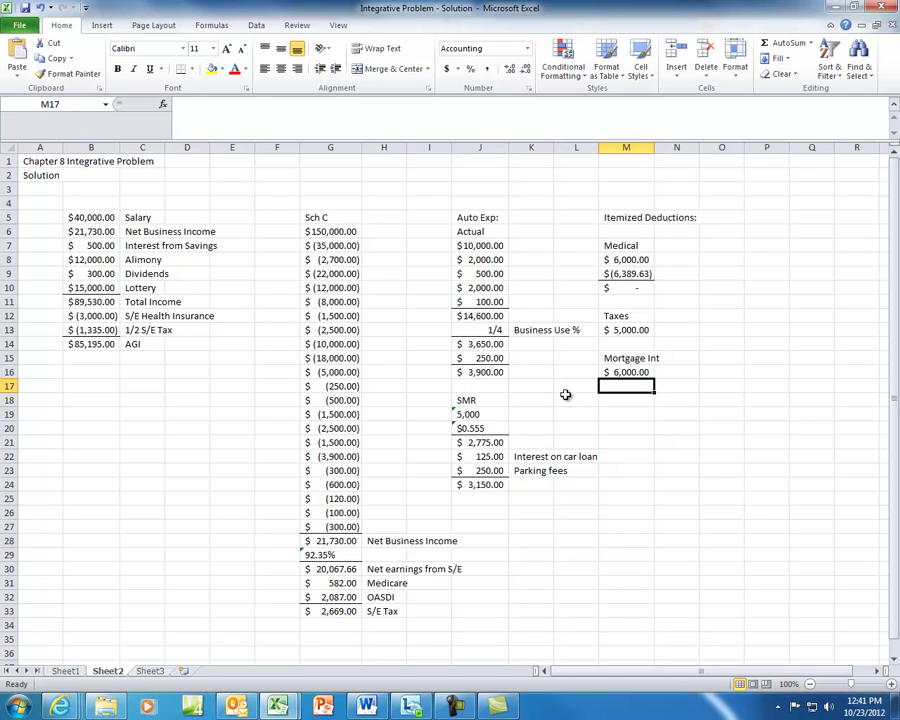
# Step: Add Donations 6000 and Misc 2% 4000 to the itemized list
pyautogui.press('Down')
pyautogui.write('Donations')
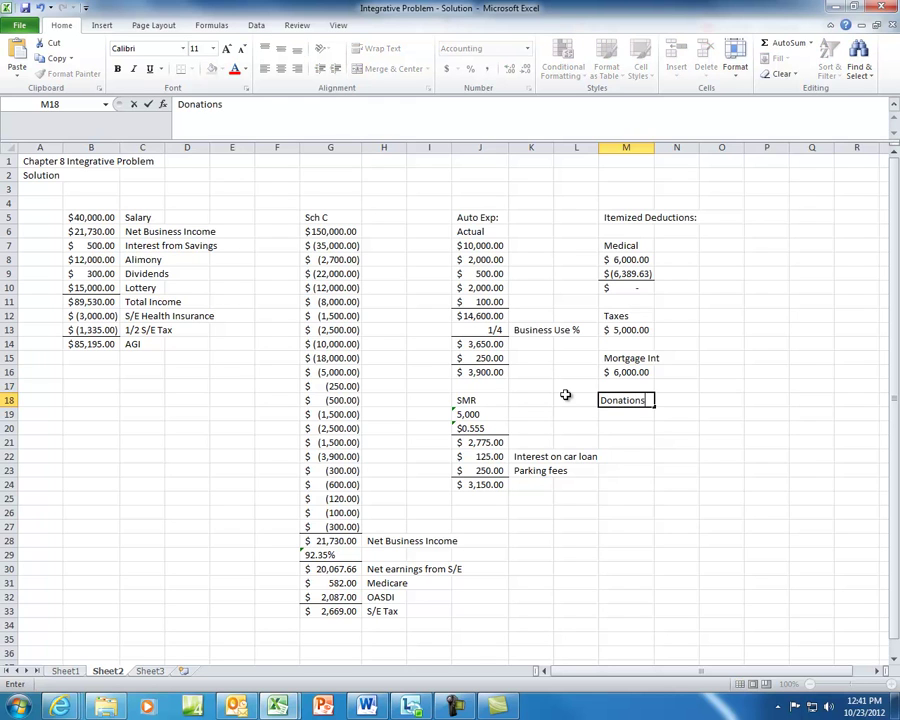
pyautogui.press('Return')
pyautogui.write('6000')
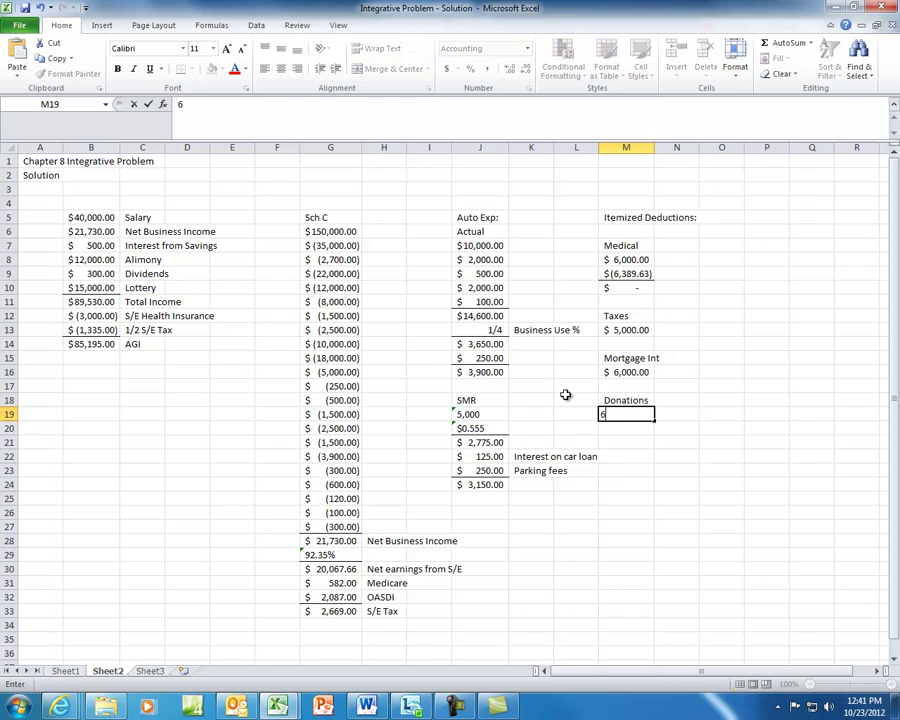
pyautogui.press('Return')
pyautogui.press('Return')
pyautogui.write('M')
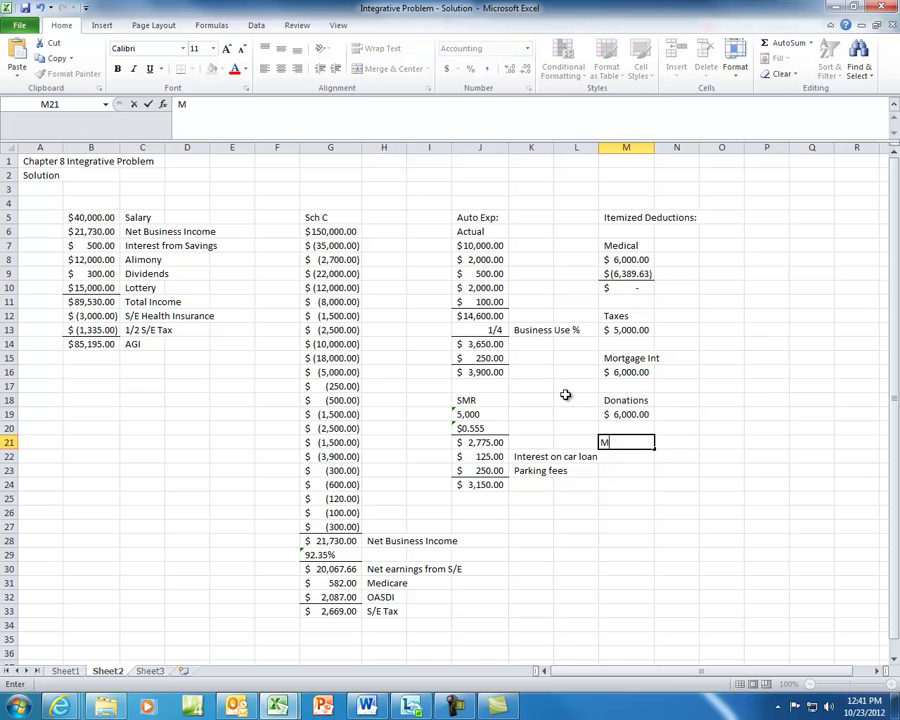
pyautogui.write('isc 2%')
pyautogui.press('Return')
pyautogui.write('4000')
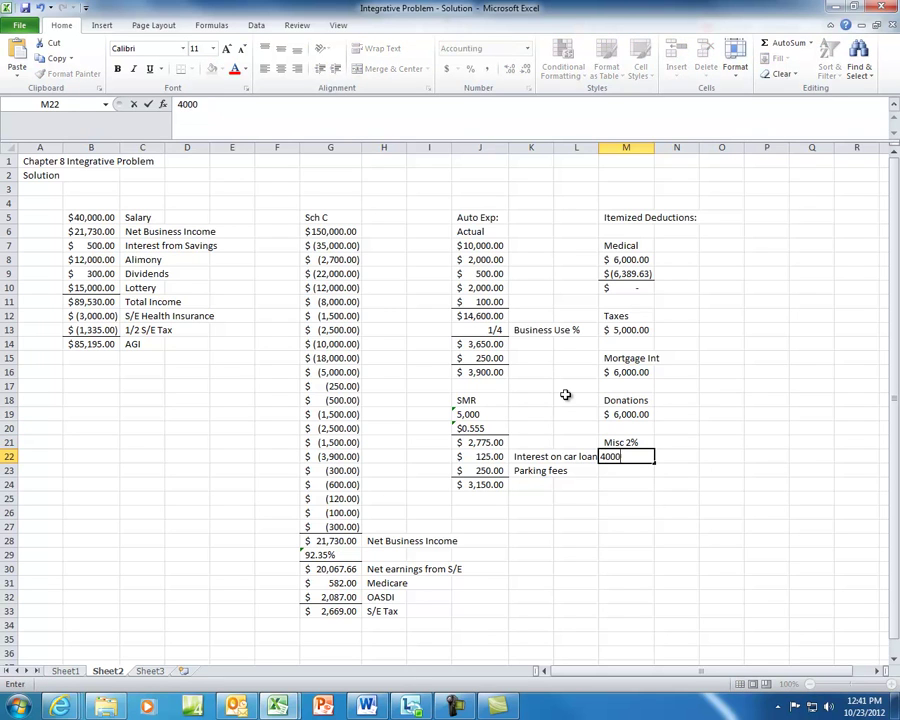
pyautogui.press('Return')
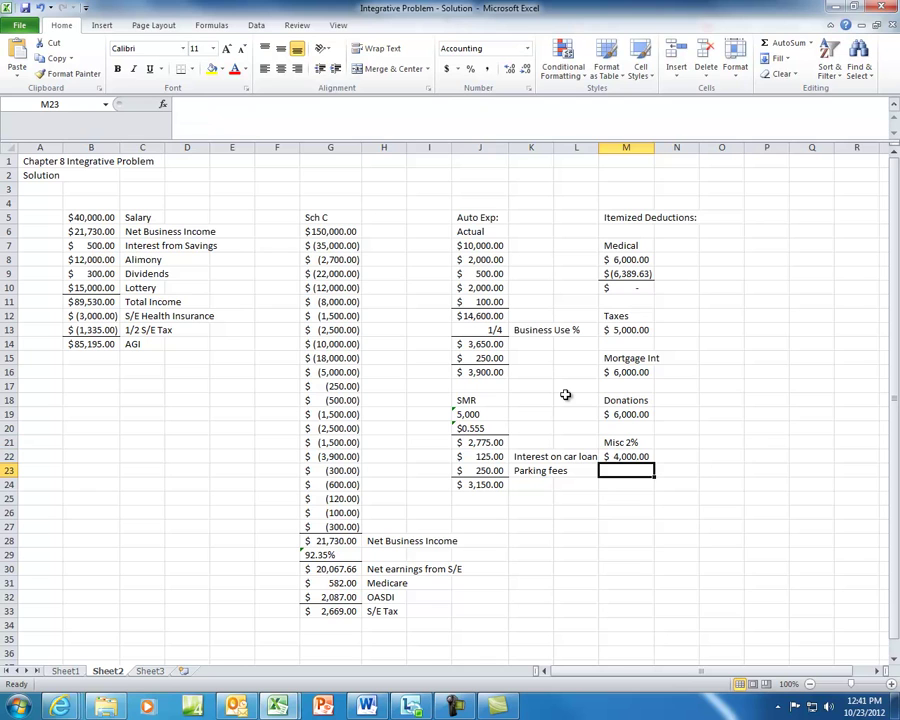
# Step: Enter the 2% AGI floor =-.02*B14 and a net Misc sum +M22+M23
pyautogui.write('-.02*')
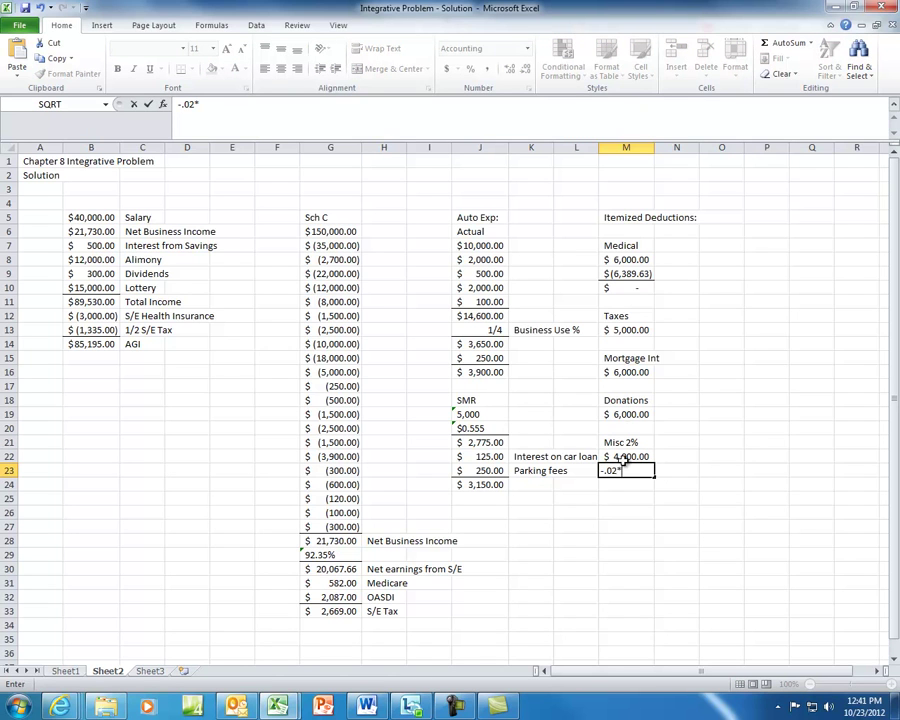
pyautogui.click(85, 344)
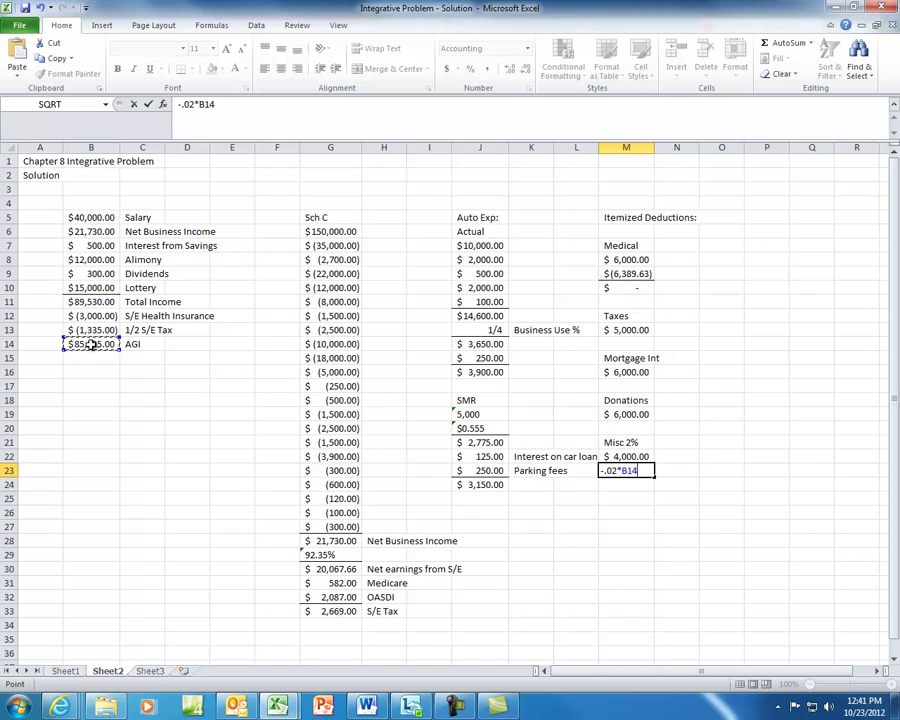
pyautogui.press('Return')
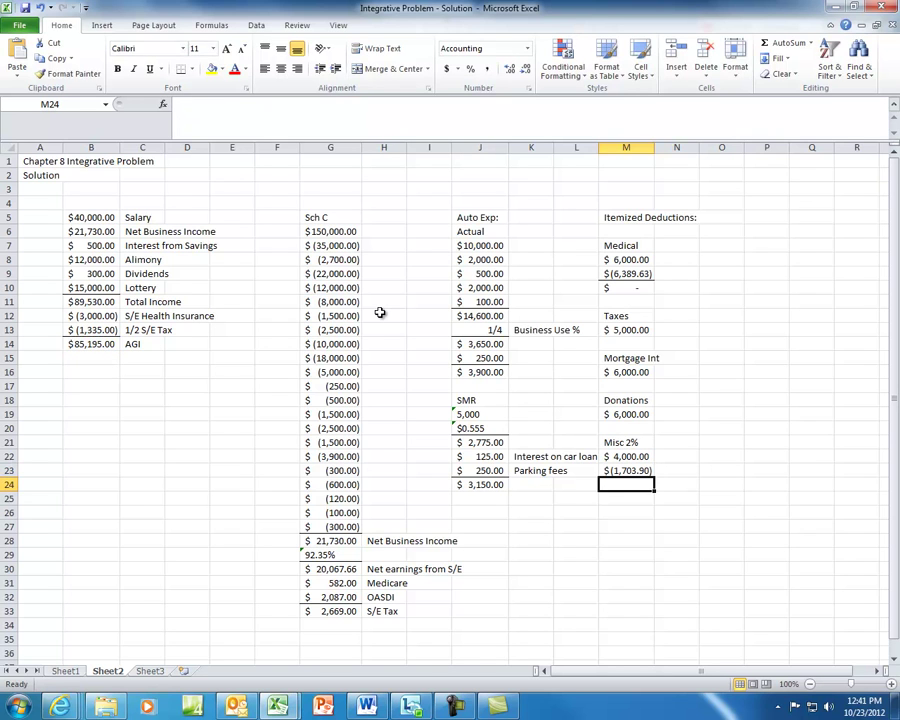
pyautogui.write('+M22+M23')
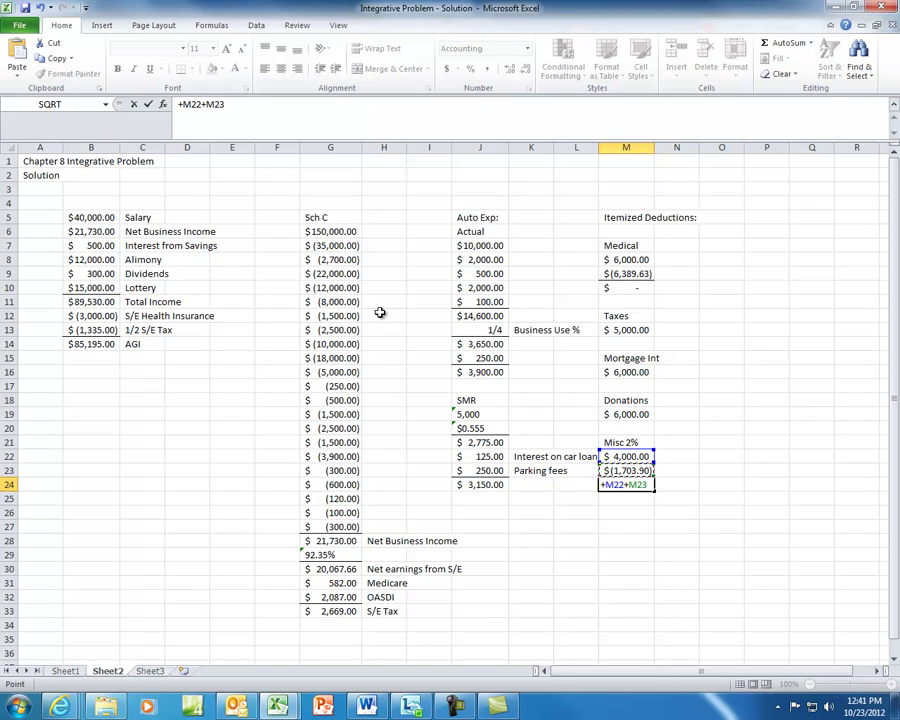
pyautogui.press('Return')
pyautogui.press('Up')
pyautogui.press('Up')
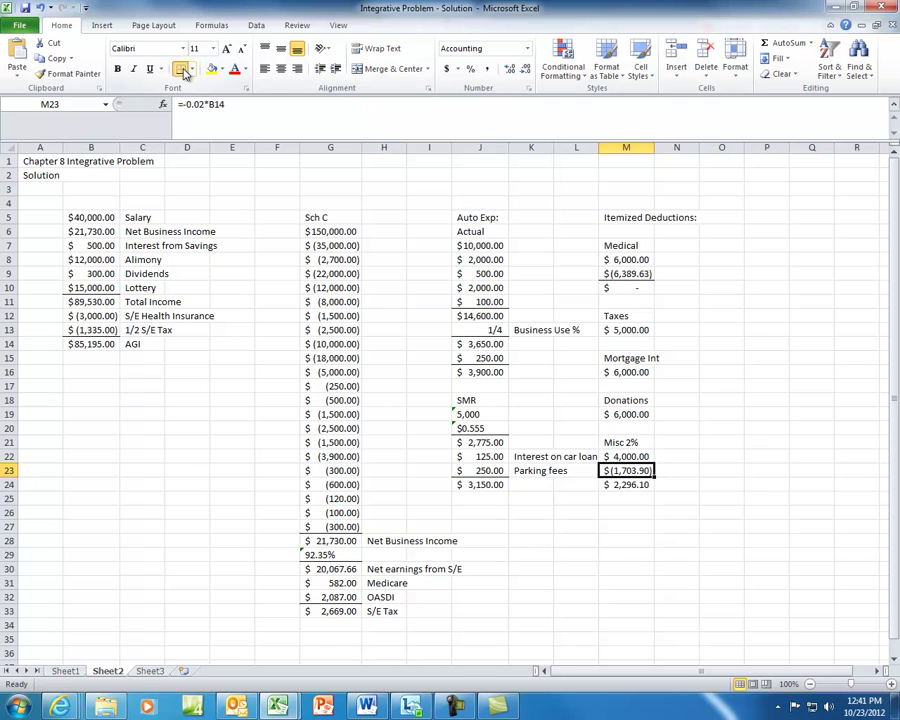
# Step: Overwrite the Misc 2% result in M24 with the rounded 2296
pyautogui.click(622, 510)
pyautogui.press('Up')
pyautogui.press('Up')
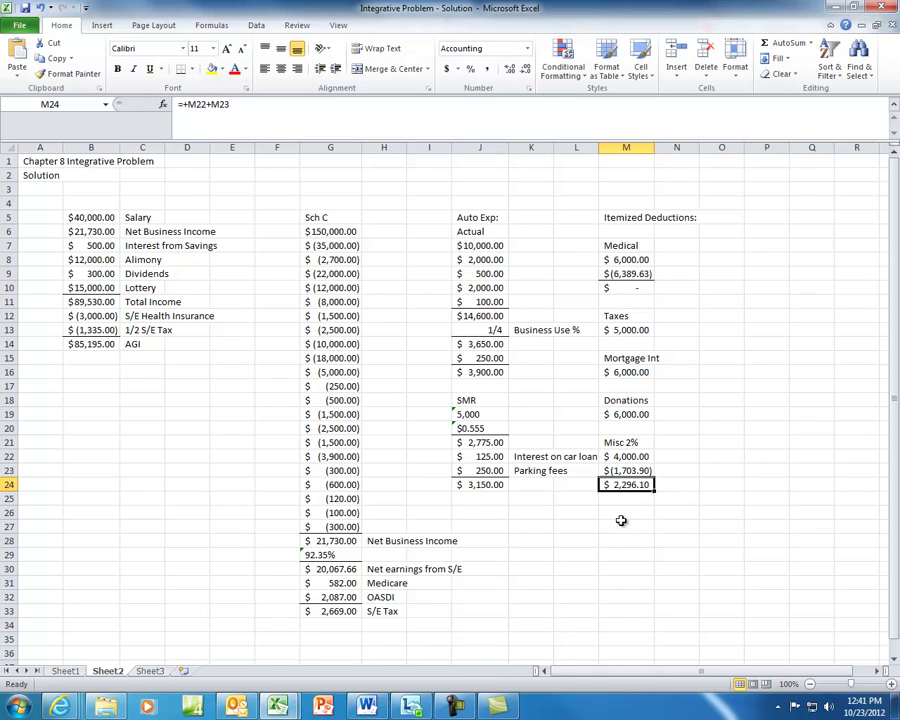
pyautogui.write('2296')
pyautogui.click(621, 518)
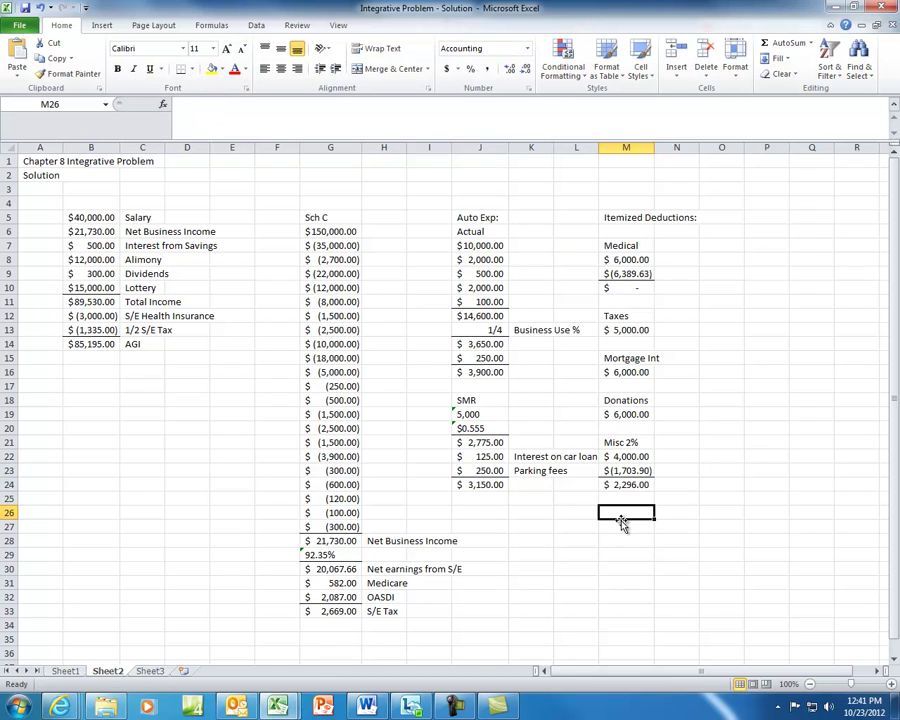
# Step: Sum M13, M16, M19 and M24 in M26 for $19,296.00
pyautogui.write('+')
pyautogui.press('Up')
pyautogui.press('Up')
pyautogui.press('Up')
pyautogui.press('Up')
pyautogui.press('Up')
pyautogui.press('Up')
pyautogui.press('Up')
pyautogui.press('Up')
pyautogui.press('Up')
pyautogui.press('Up')
pyautogui.press('Up')
pyautogui.press('Up')
pyautogui.press('Up')
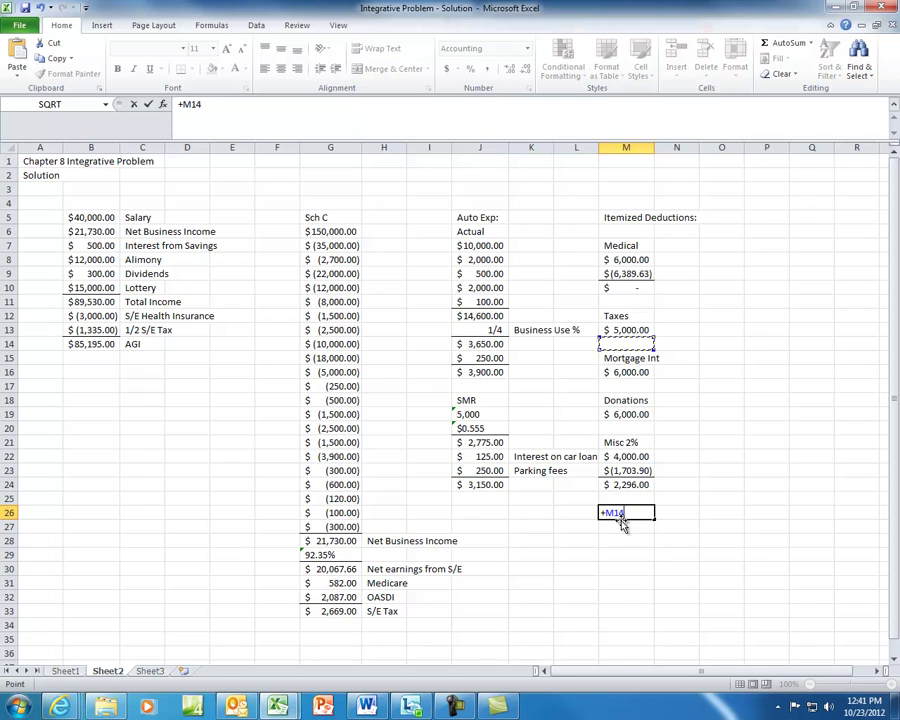
pyautogui.write('+')
pyautogui.press('Up')
pyautogui.press('Up')
pyautogui.press('Up')
pyautogui.press('Up')
pyautogui.press('Up')
pyautogui.press('Up')
pyautogui.press('Up')
pyautogui.press('Up')
pyautogui.press('Up')
pyautogui.press('Up')
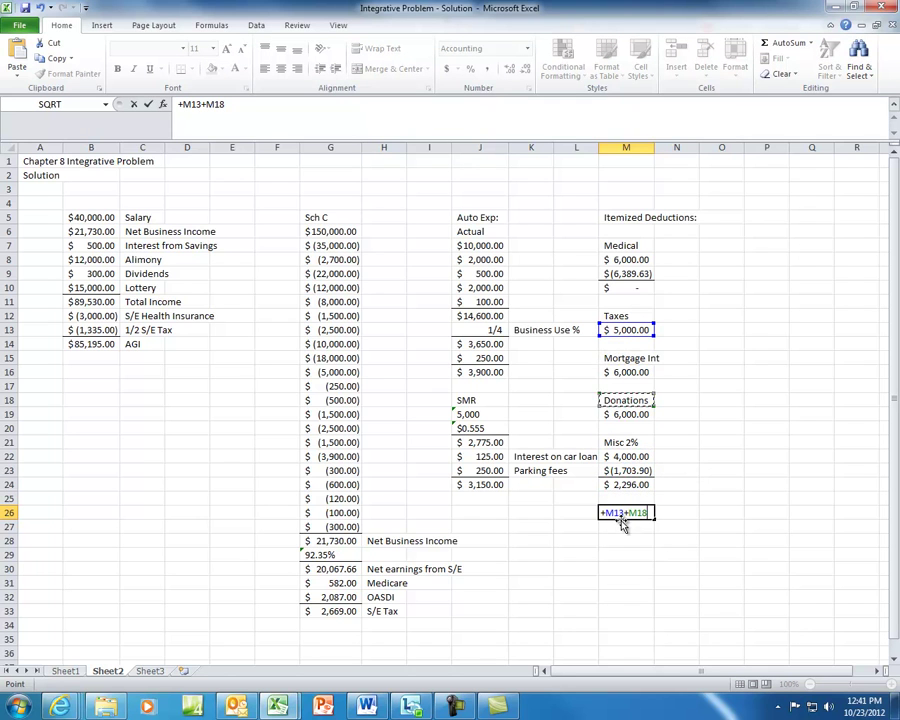
pyautogui.write('+')
pyautogui.press('Up')
pyautogui.press('Up')
pyautogui.press('Up')
pyautogui.press('Up')
pyautogui.press('Up')
pyautogui.press('Up')
pyautogui.press('Up')
pyautogui.write('+')
pyautogui.press('Up')
pyautogui.press('Up')
pyautogui.press('Up')
pyautogui.press('Down')
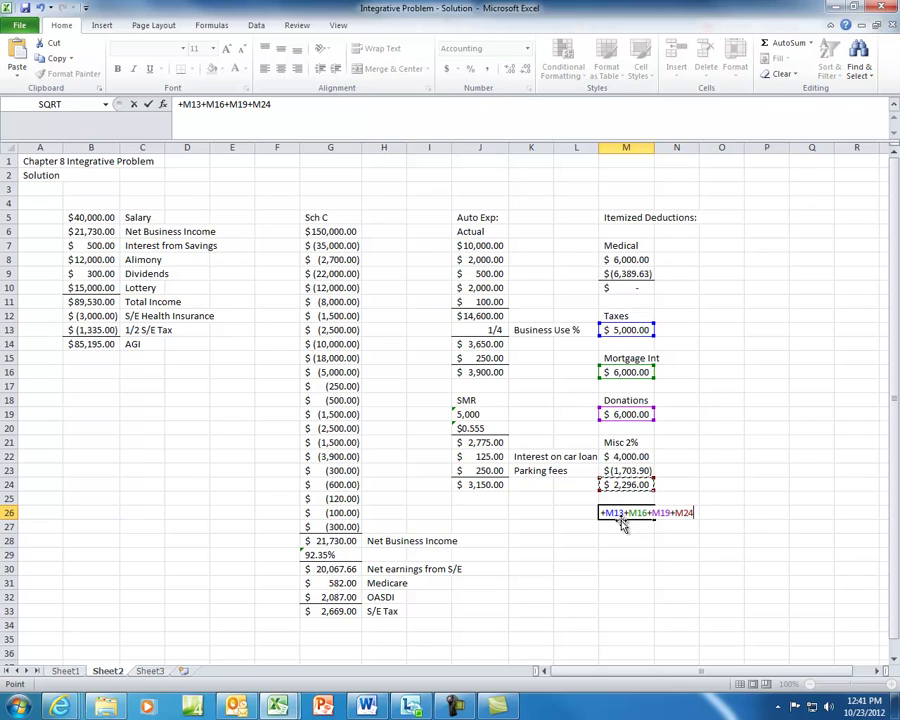
pyautogui.press('Return')
# Step: Label the total 'Total Itemized' in N26
pyautogui.press('Up')
pyautogui.press('Right')
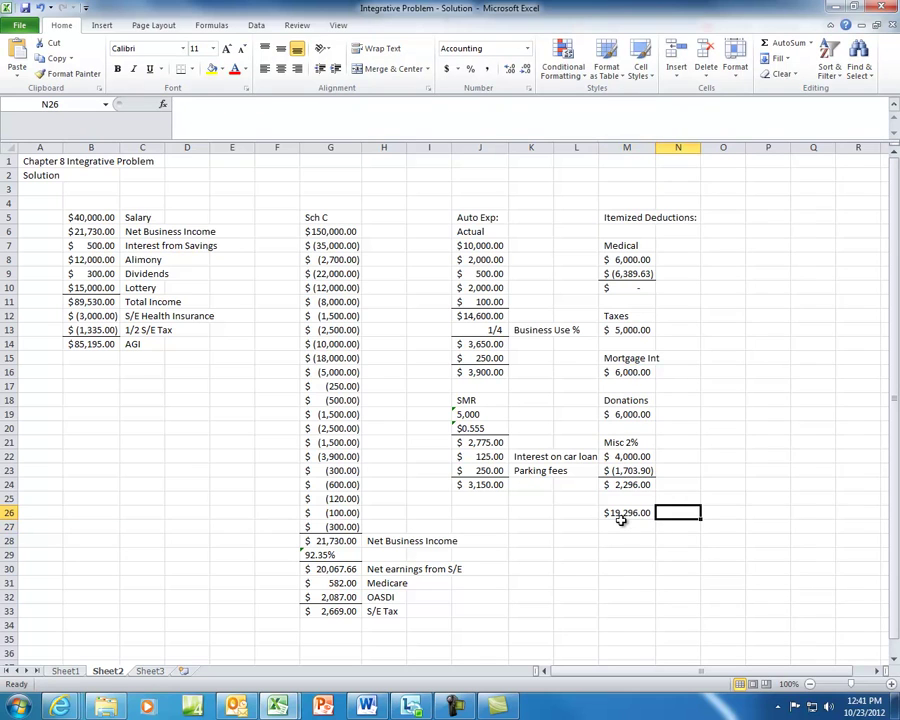
pyautogui.write('Total Itemi')
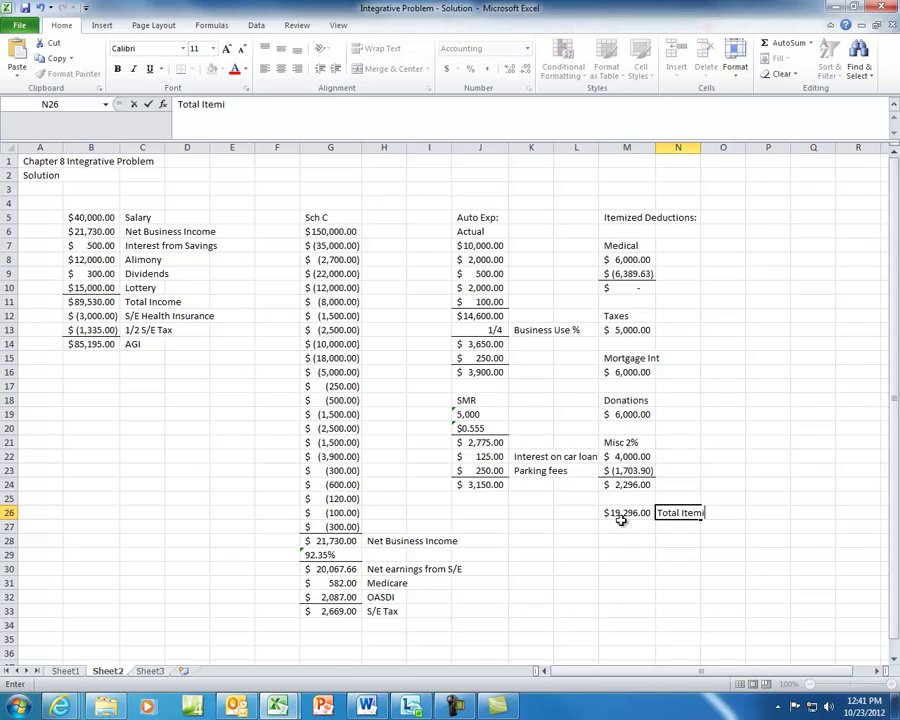
pyautogui.write('zed')
pyautogui.press('Return')
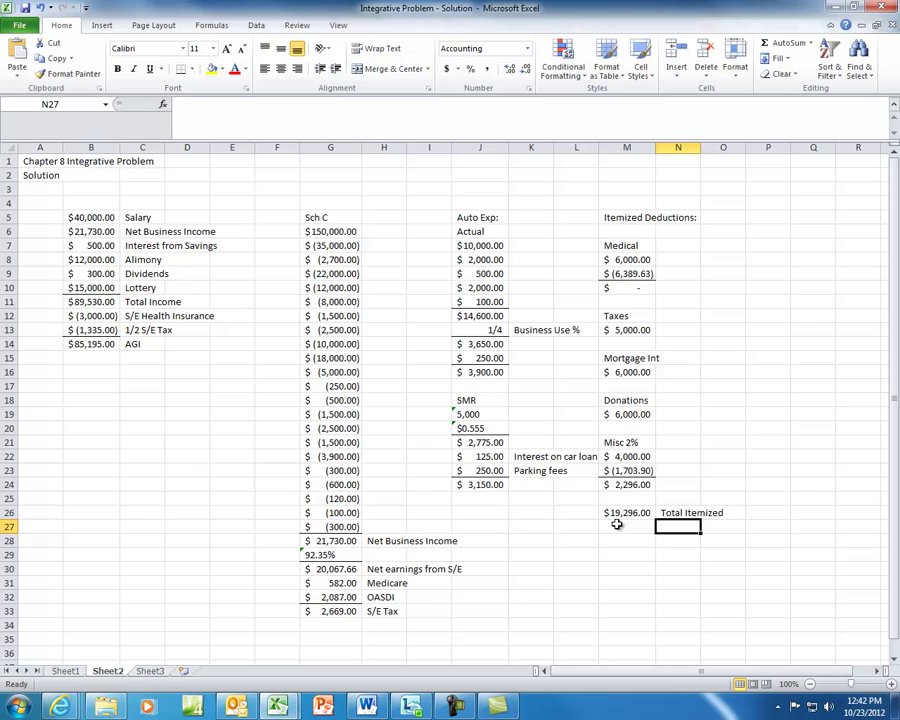
# Step: Enter =-M26 in B15 and label it 'Itemized Deductions' in C15
pyautogui.click(67, 358)
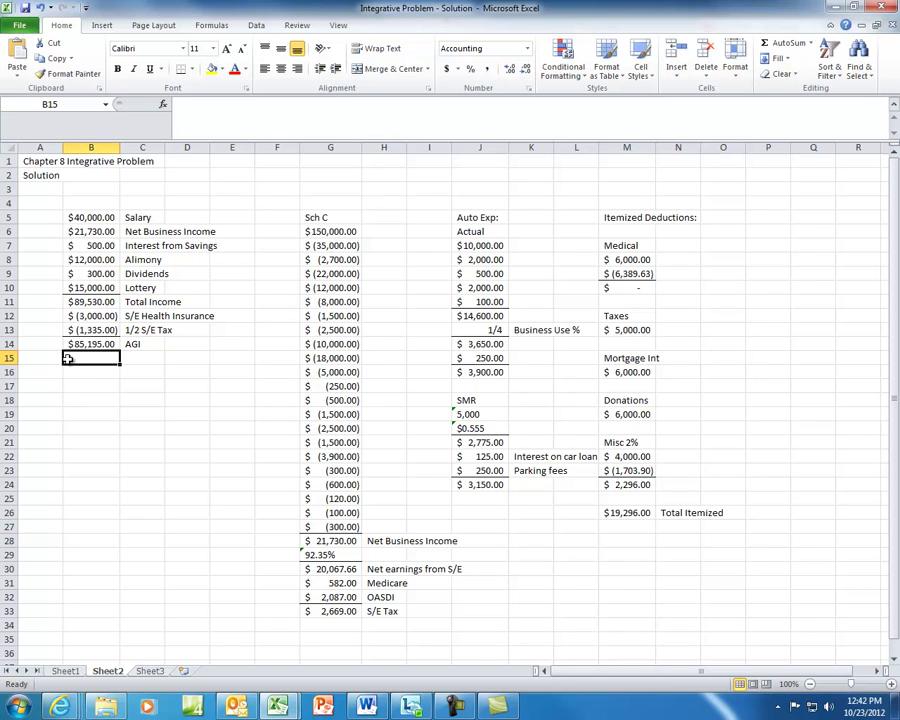
pyautogui.write('-')
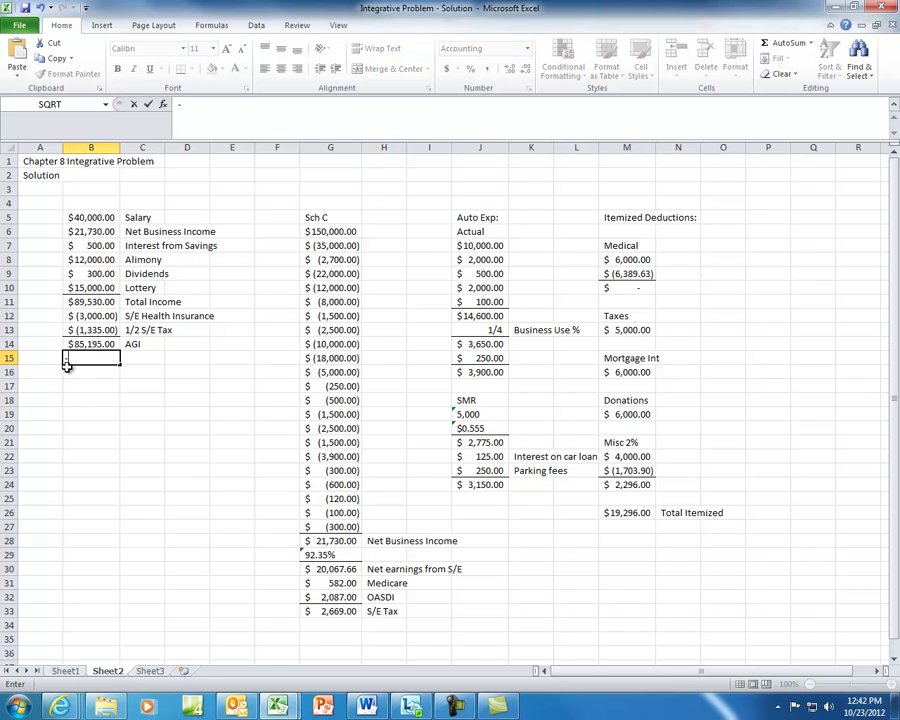
pyautogui.click(614, 512)
pyautogui.hotkey('ctrl', 'Return')
pyautogui.press('Right')
pyautogui.write('Item')
pyautogui.write('ized D')
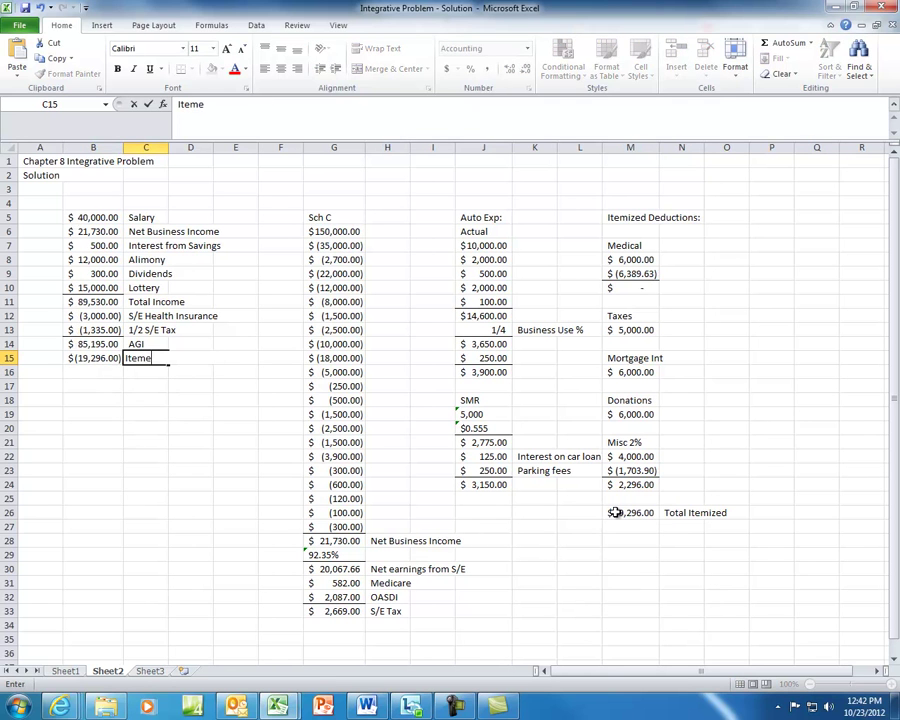
pyautogui.write('eduction')
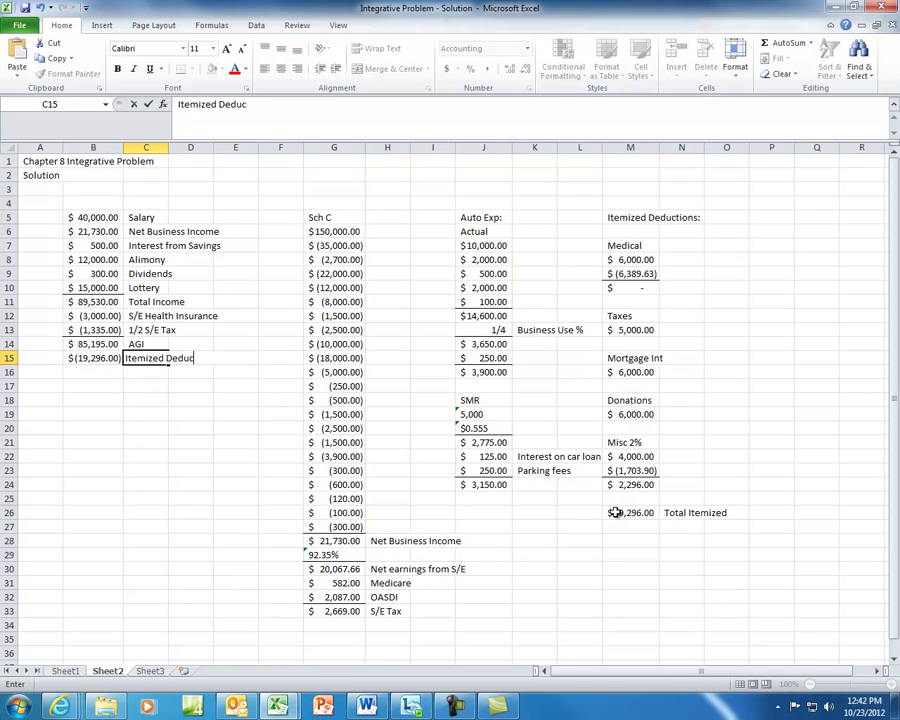
pyautogui.press('BackSpace')
pyautogui.press('BackSpace')
pyautogui.press('BackSpace')
pyautogui.write('ions')
pyautogui.press('Return')
# Step: Label C16 'Exemptions' and enter -3800*2 in B16, giving $(7,600.00)
pyautogui.write('Exemptions')
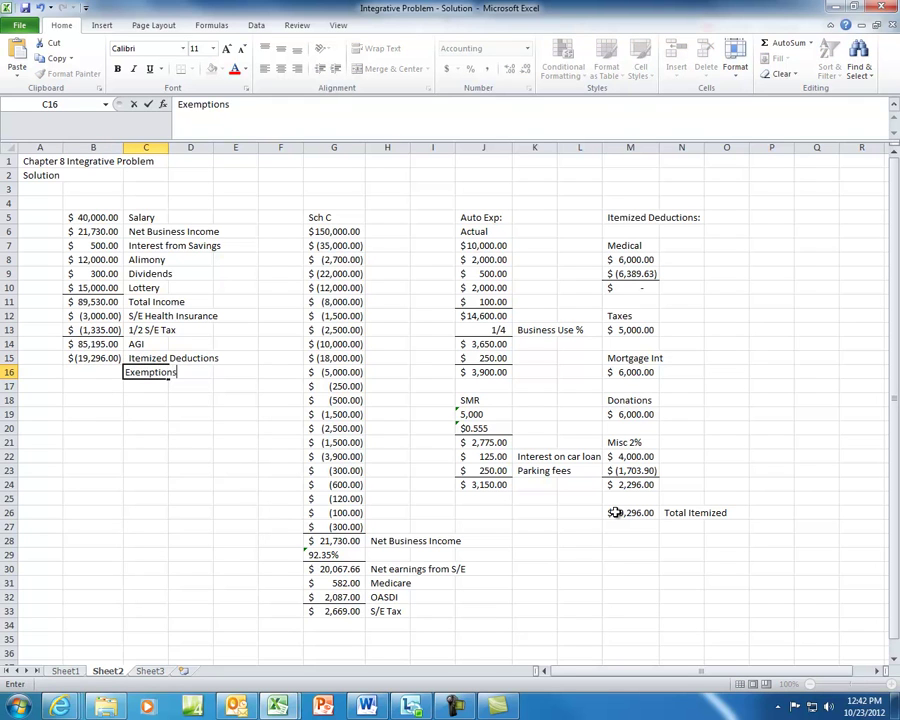
pyautogui.press('Left')
pyautogui.write('-')
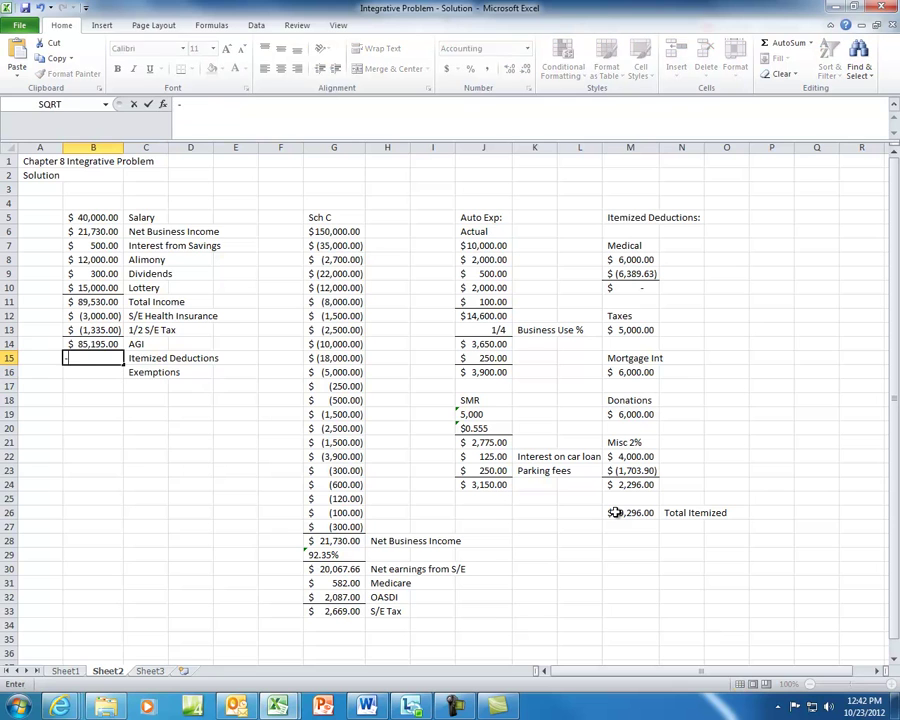
pyautogui.press('Escape')
pyautogui.write('-38')
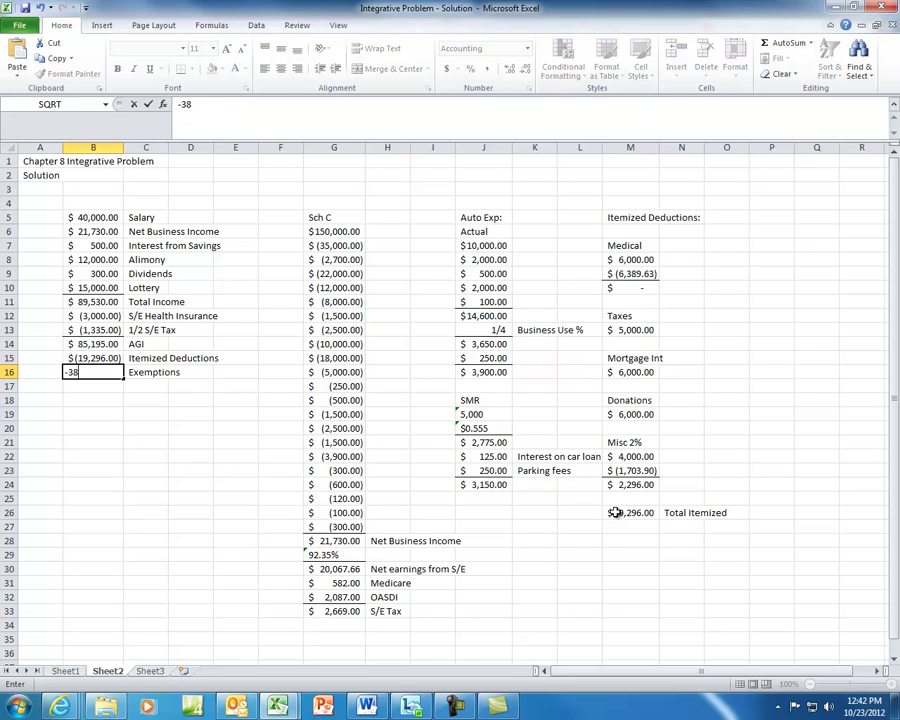
pyautogui.write('00*2')
pyautogui.press('Return')
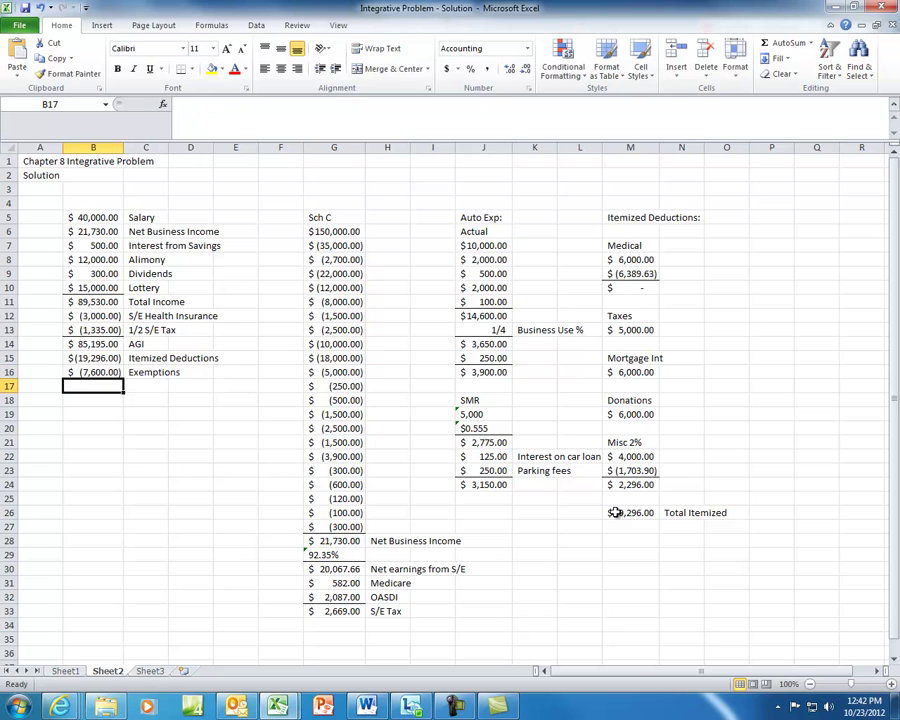
# Step: Sum B14, B15 and B16 into B17 for $58,299.00, and underline the exemptions amount
pyautogui.write('+')
pyautogui.press('Up')
pyautogui.press('Up')
pyautogui.press('Up')
pyautogui.write('+')
pyautogui.press('Up')
pyautogui.press('Up')
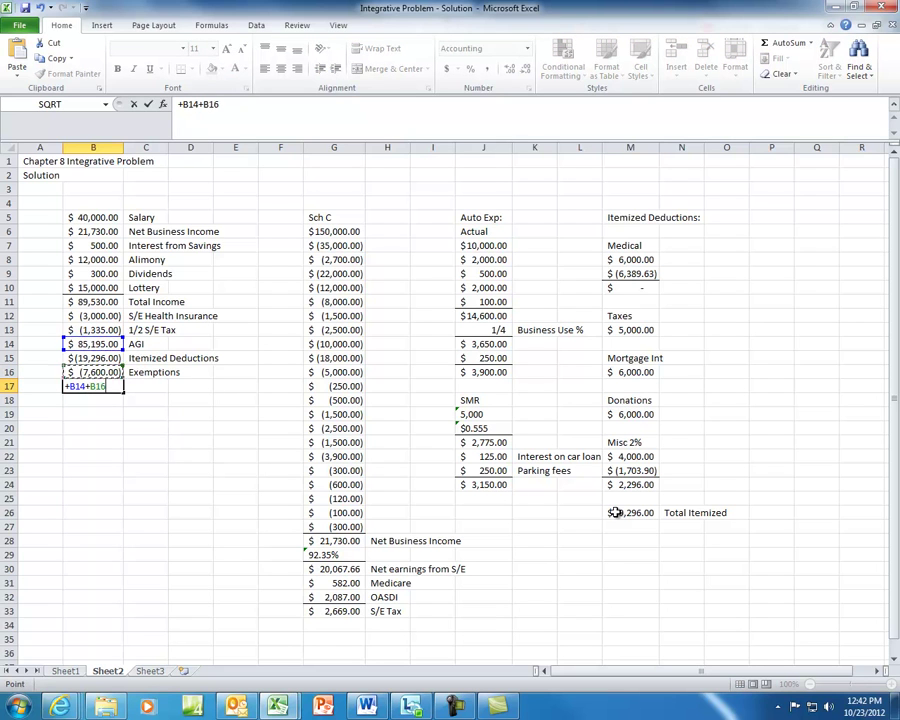
pyautogui.write('+')
pyautogui.press('Up')
pyautogui.press('Return')
pyautogui.press('Up')
pyautogui.press('Up')
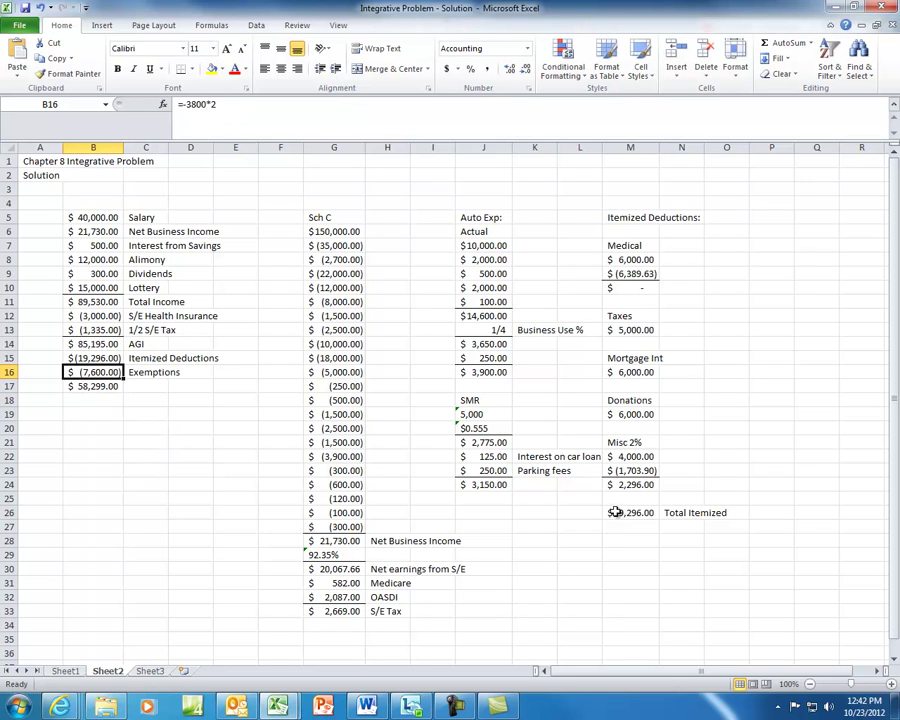
pyautogui.click(151, 68)
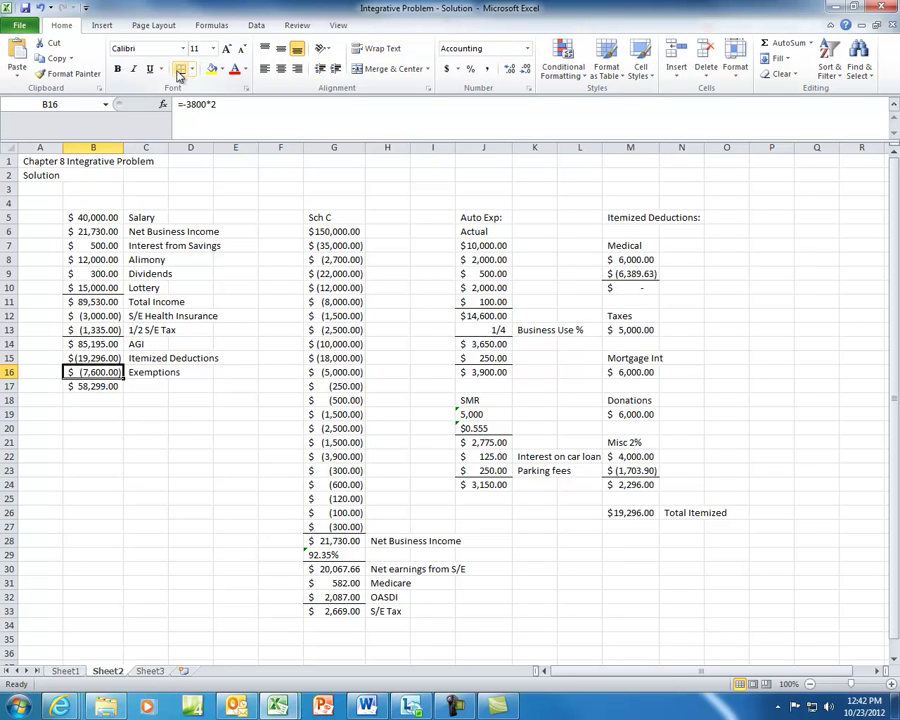
# Step: Label the $58,299.00 result 'Taxable Income' in C17, then move to B19
pyautogui.click(142, 383)
pyautogui.write('Taxable Income')
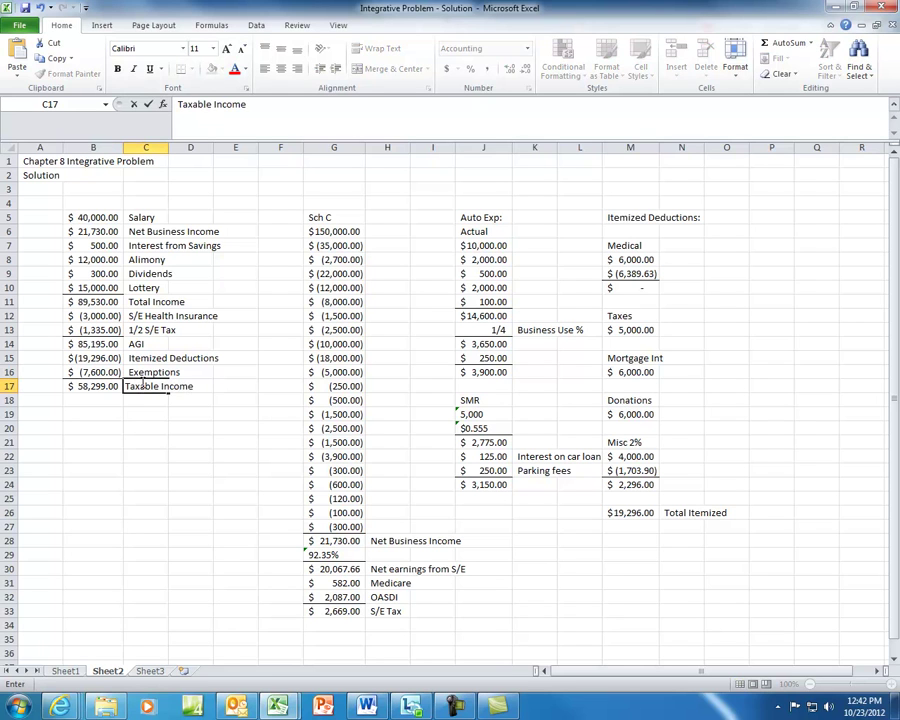
pyautogui.press('Return')
pyautogui.press('Left')
pyautogui.press('Down')
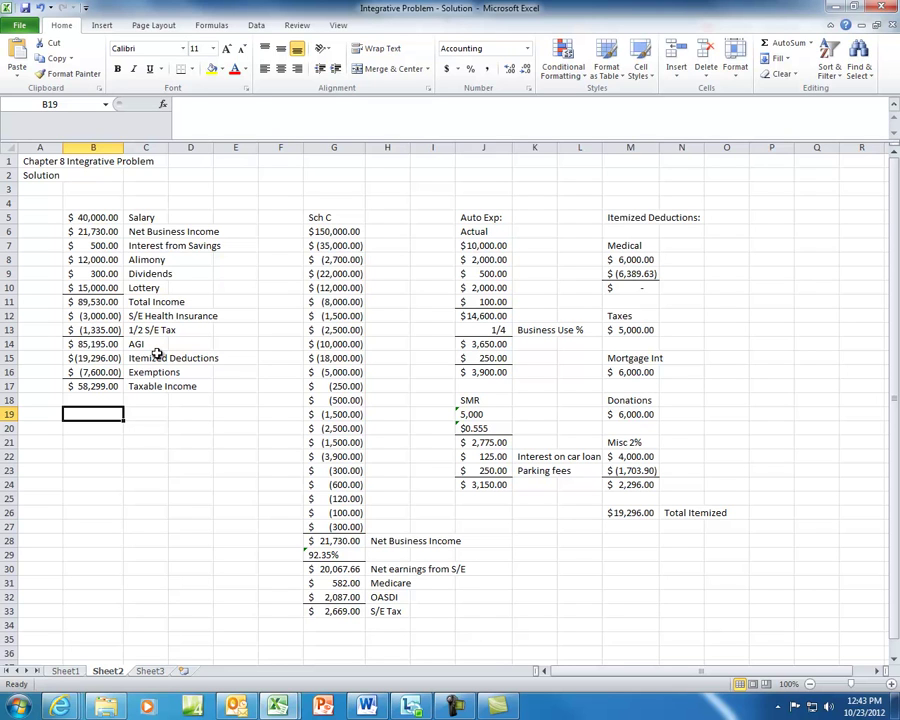
# Step: Enter the bracket formula =(B17-17400)*15%+1740 in B19 for income tax
pyautogui.press('Up')
pyautogui.press('Up')
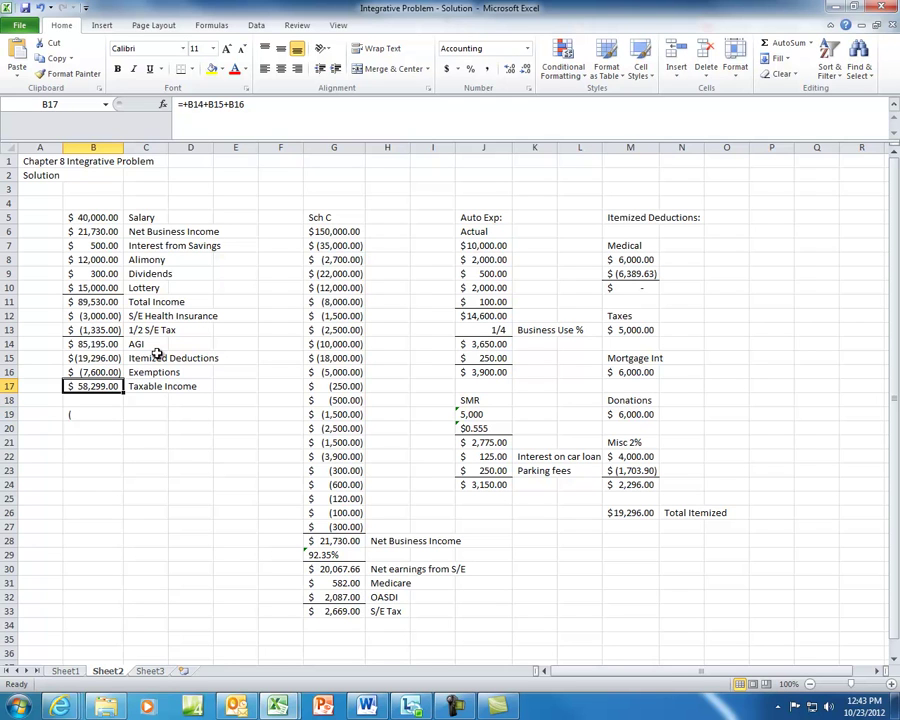
pyautogui.press('Down')
pyautogui.press('Down')
pyautogui.press('BackSpace')
pyautogui.write('+B17')
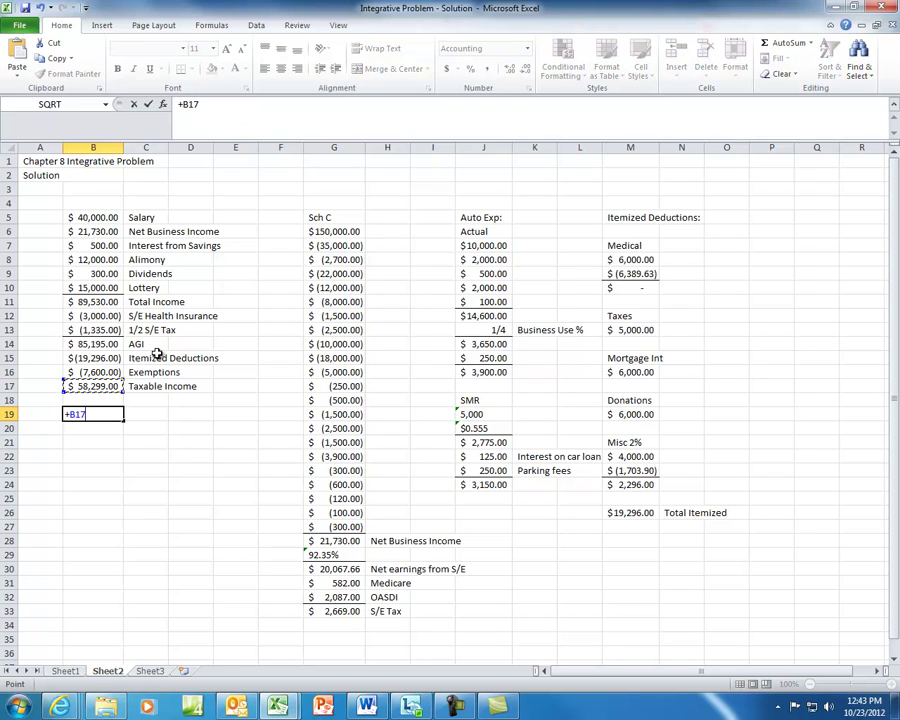
pyautogui.write('-17400')
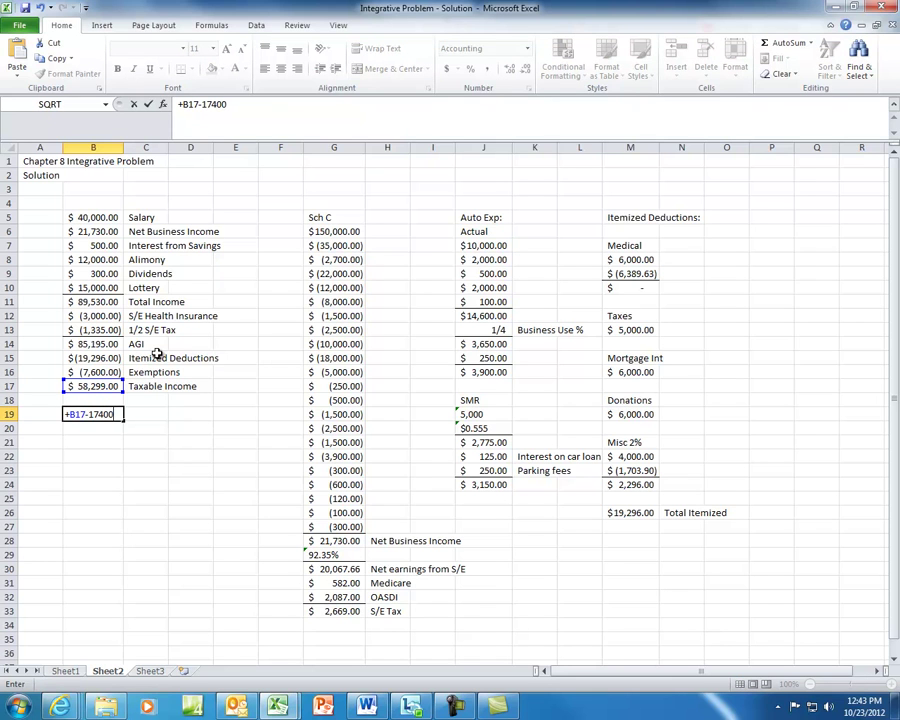
pyautogui.write(')')
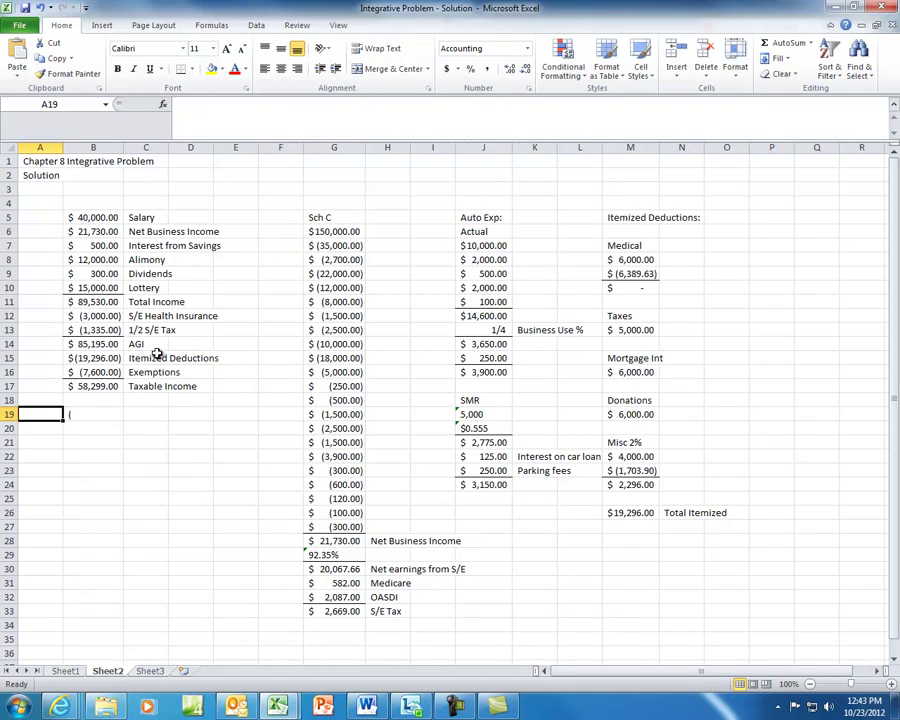
pyautogui.write('+(')
pyautogui.press('Up')
pyautogui.press('Up')
pyautogui.write('-')
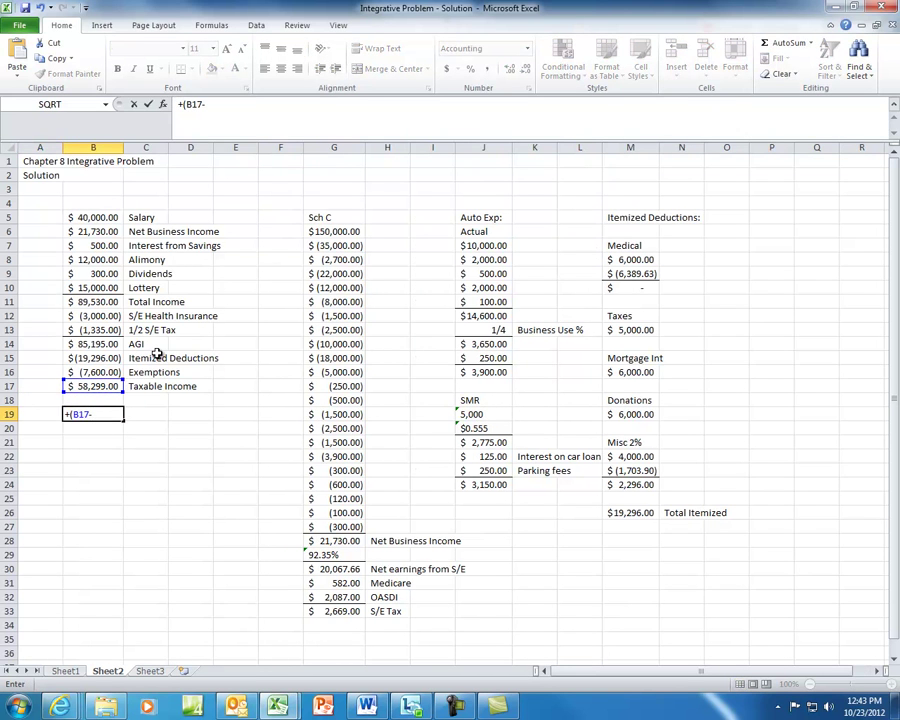
pyautogui.write('17400)*15%')
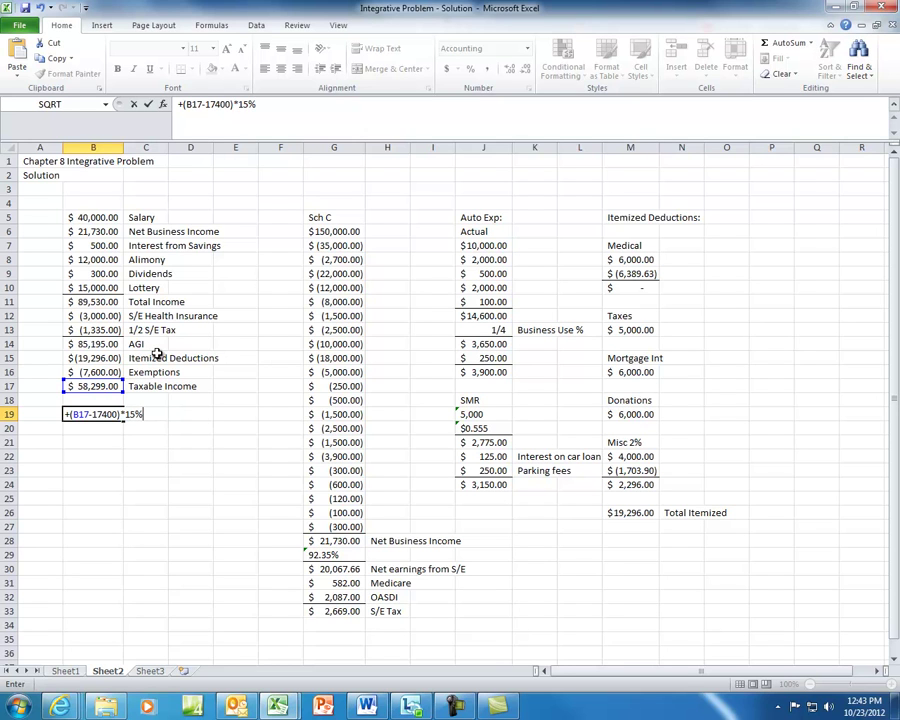
pyautogui.write(' + 1740')
pyautogui.press('Return')
pyautogui.press('Up')
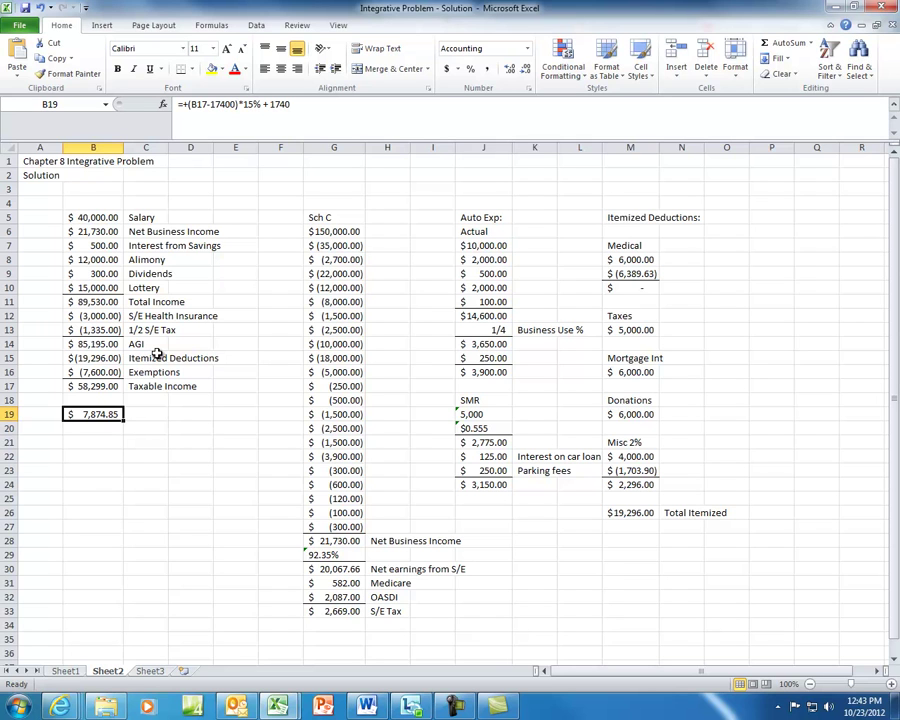
# Step: Replace B19 with the rounded 7875 and label C19 'Income Tax'
pyautogui.write('7875')
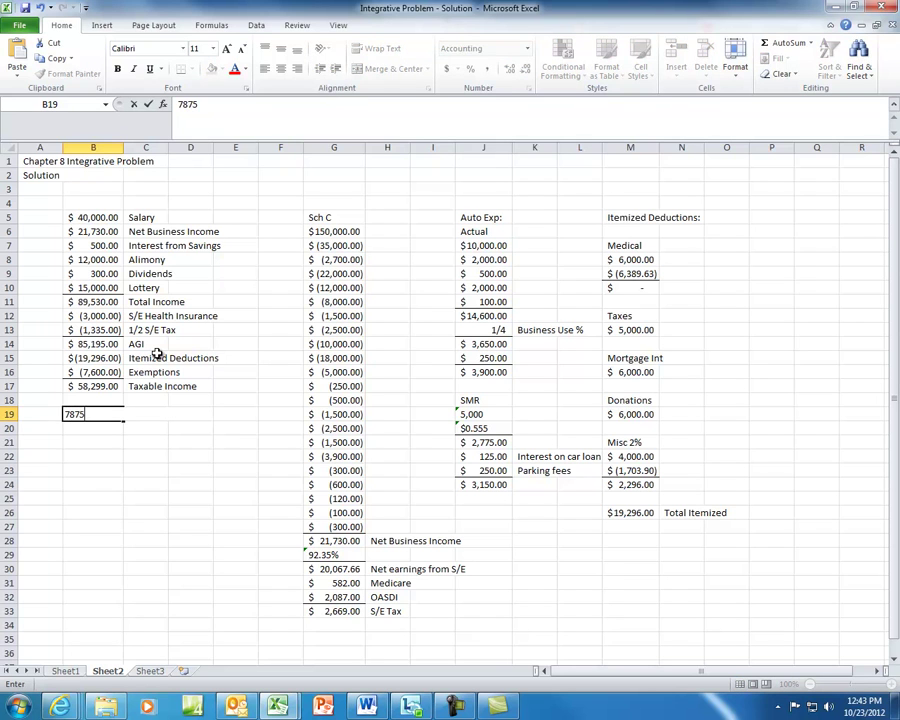
pyautogui.press('Return')
pyautogui.press('Up')
pyautogui.press('Right')
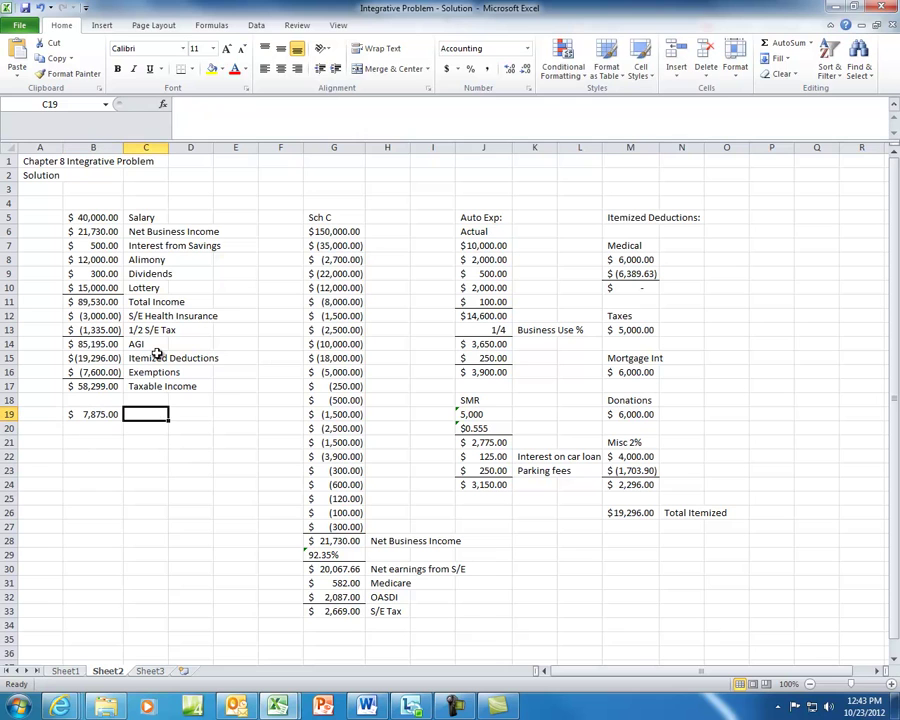
pyautogui.write('Income')
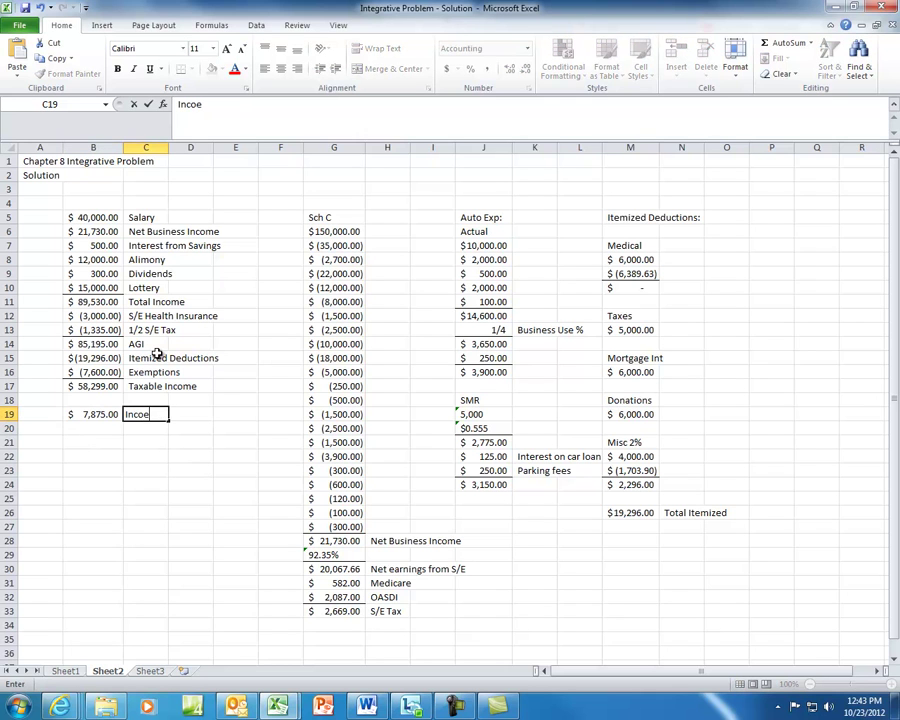
pyautogui.write(' Tax')
pyautogui.press('Return')
pyautogui.press('Left')
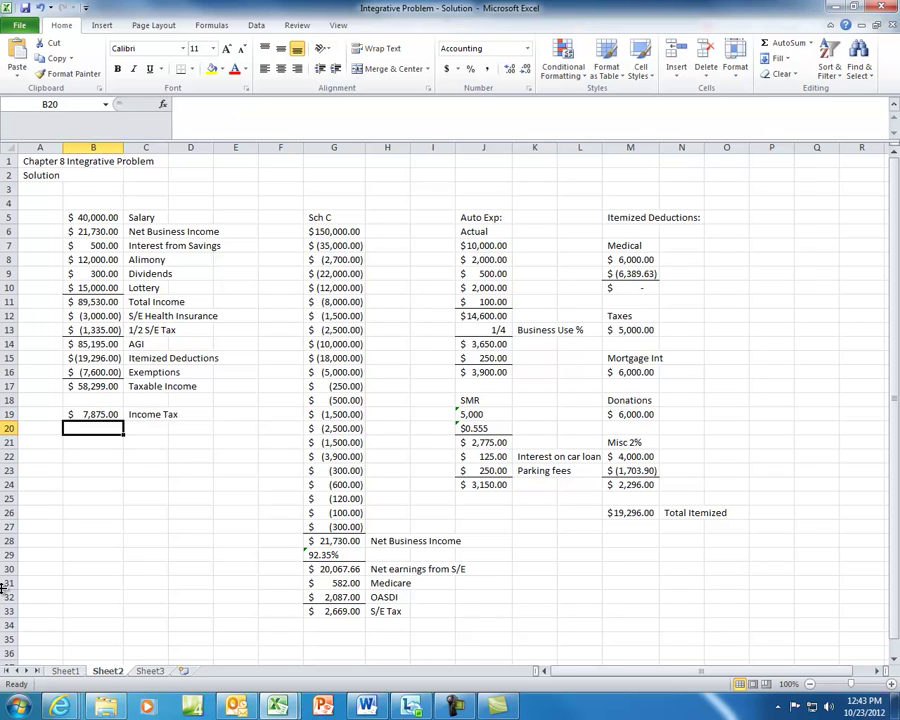
# Step: Bring the $2,669.00 S/E tax into B20 with +G33 and label it 'S/E Tax'
pyautogui.write('+')
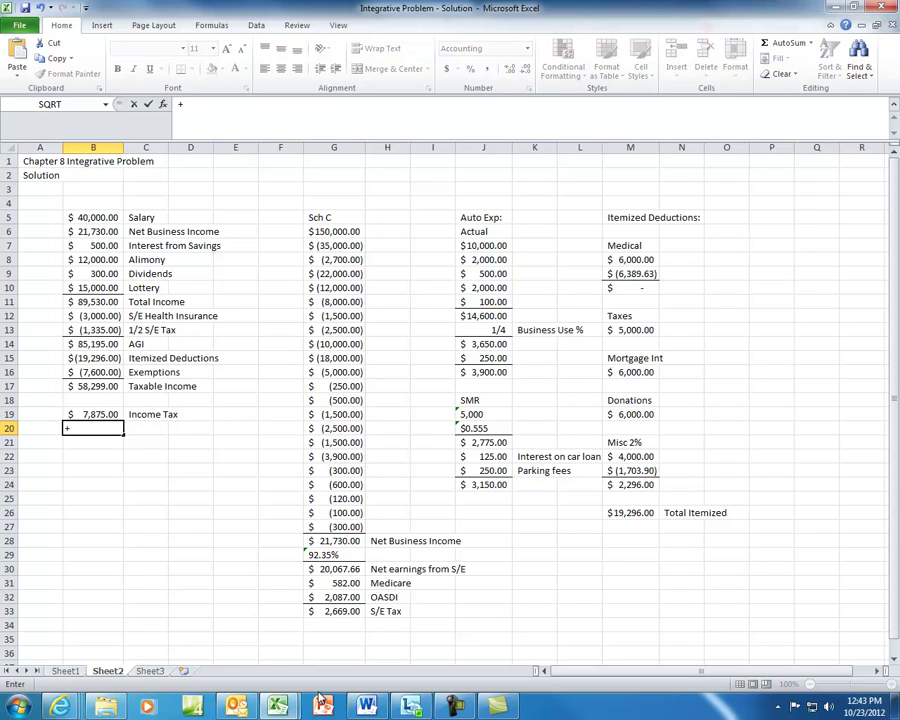
pyautogui.click(333, 612)
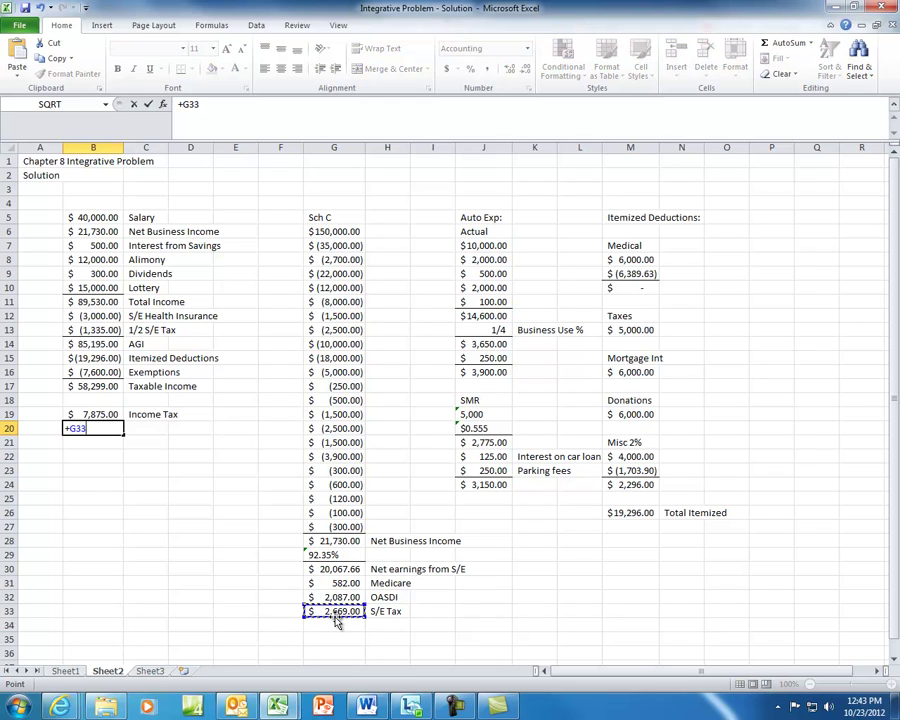
pyautogui.press('Return')
pyautogui.press('Up')
pyautogui.press('Right')
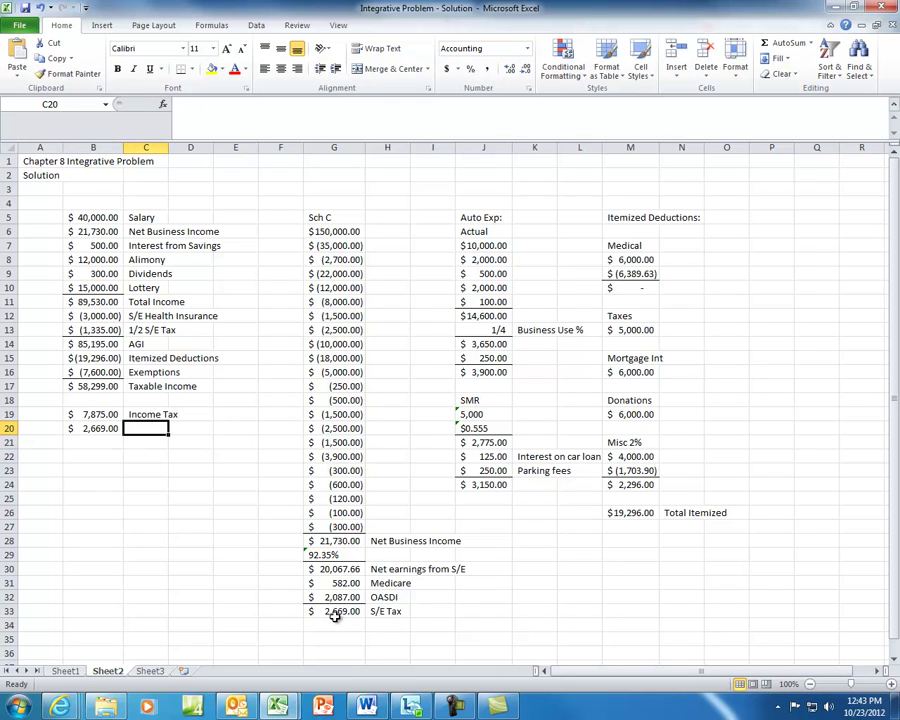
pyautogui.write('S/E Tax')
pyautogui.press('Return')
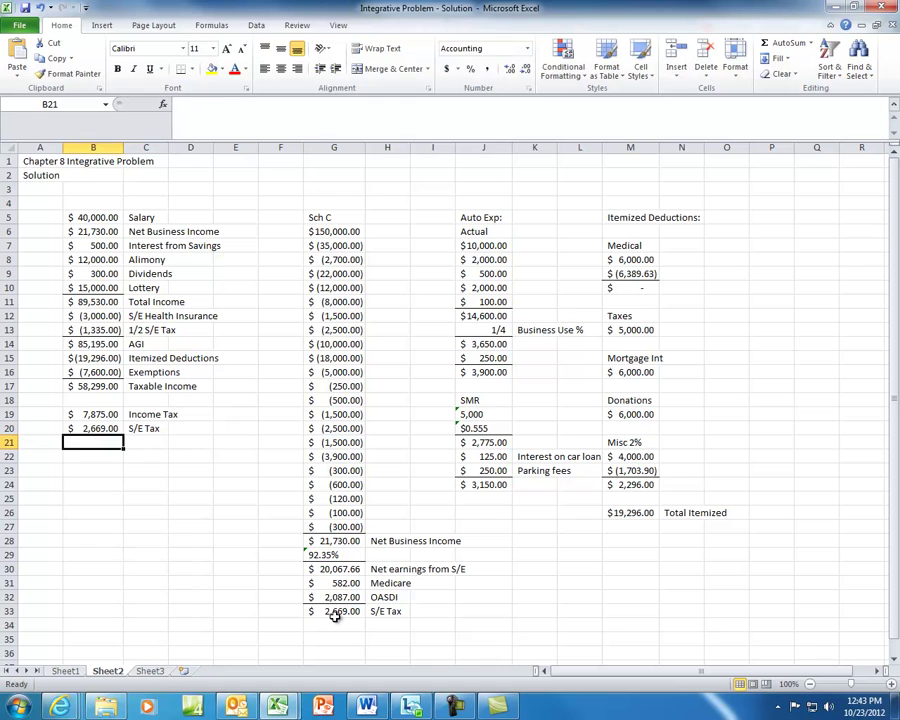
# Step: Enter +B19+B20 in B21 for a $10,544.00 total and label it 'Total Tax'
pyautogui.write('+')
pyautogui.press('Up')
pyautogui.press('Up')
pyautogui.write('+')
pyautogui.press('Up')
pyautogui.press('Tab')
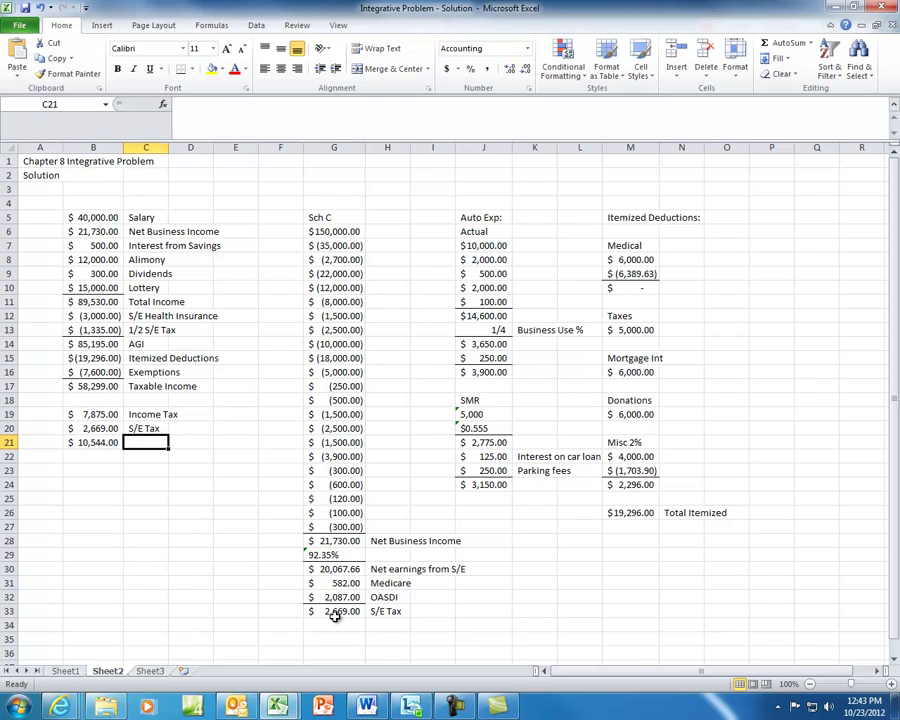
pyautogui.write('Total Tax')
pyautogui.press('Up')
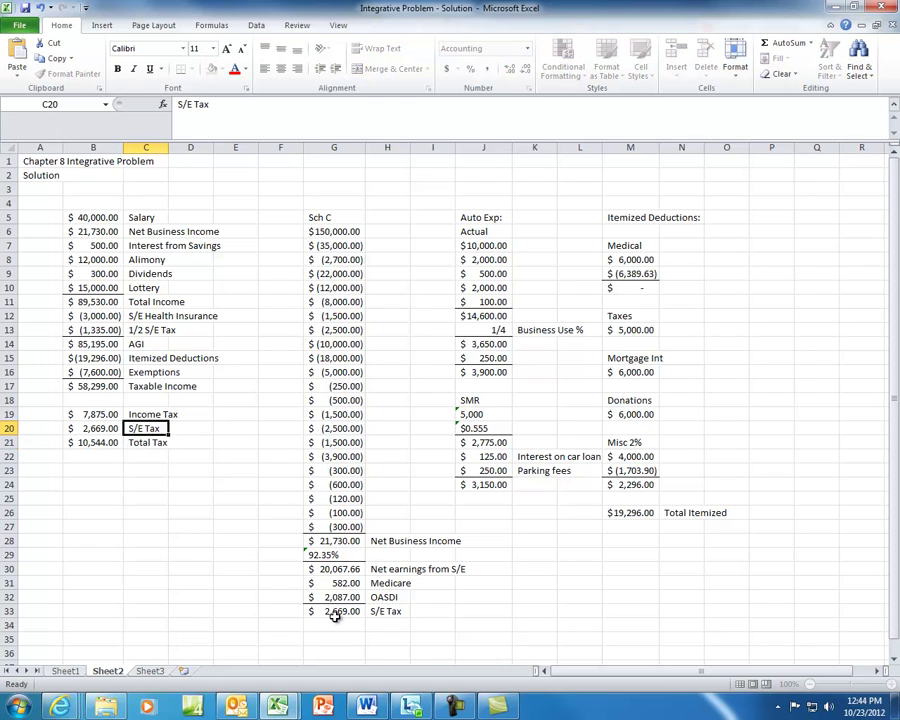
pyautogui.press('Left')
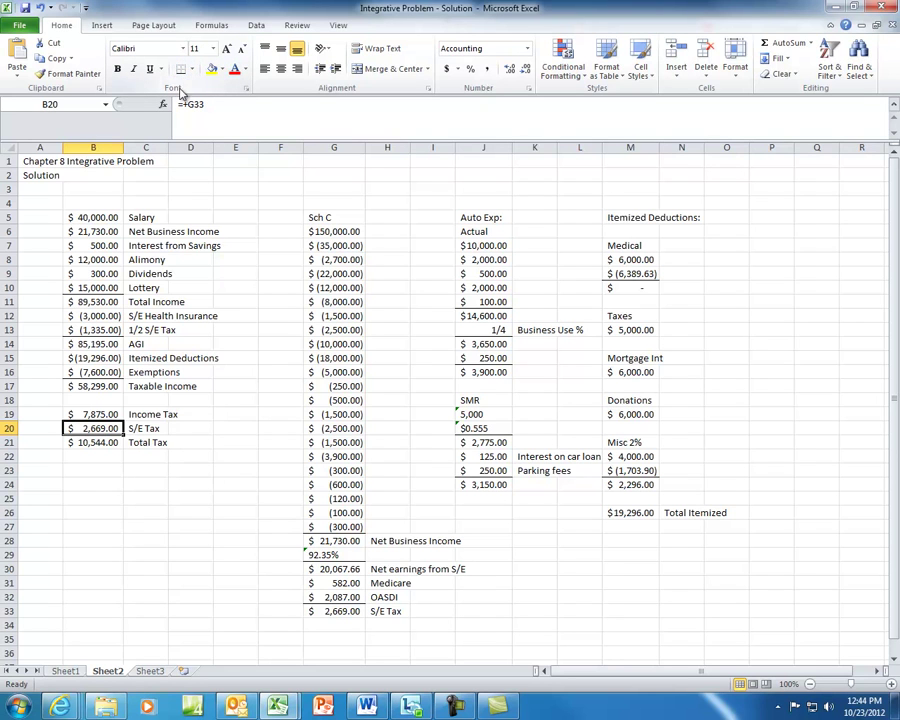
pyautogui.click(77, 443)
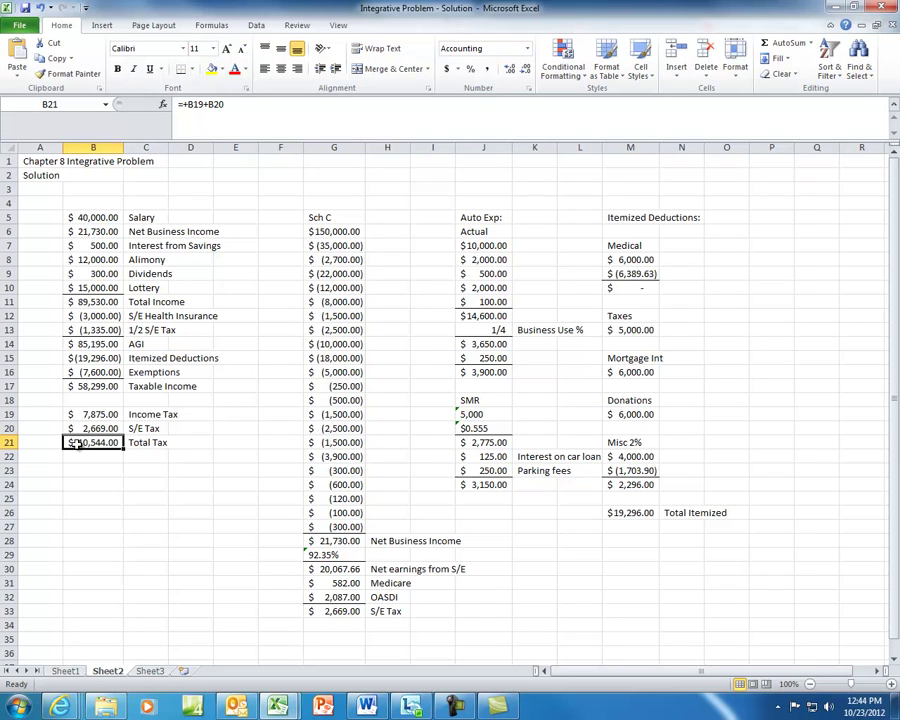
pyautogui.click(73, 371)
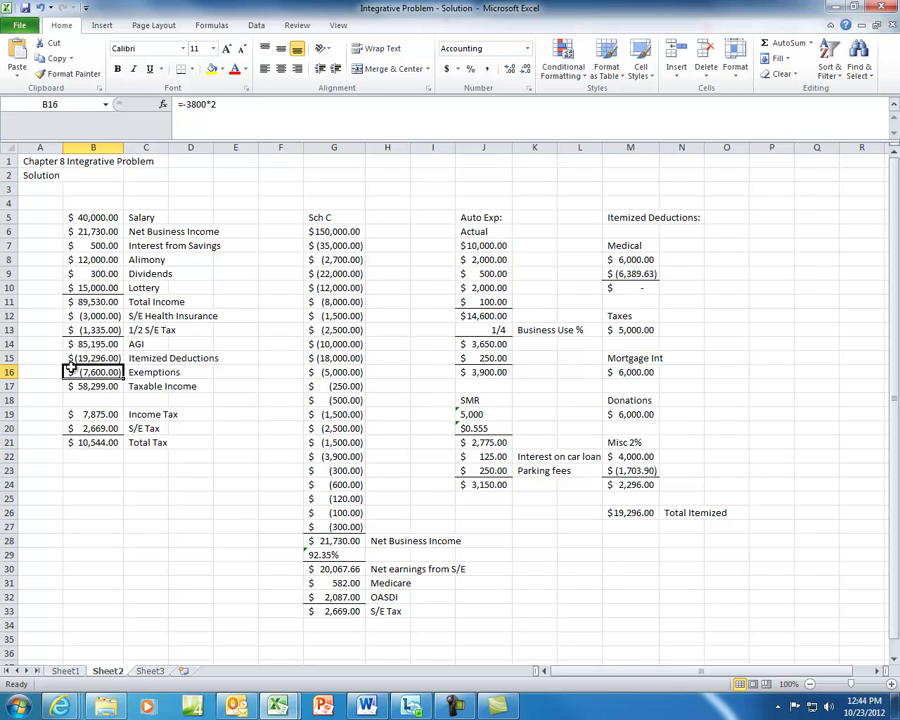
pyautogui.click(110, 458)
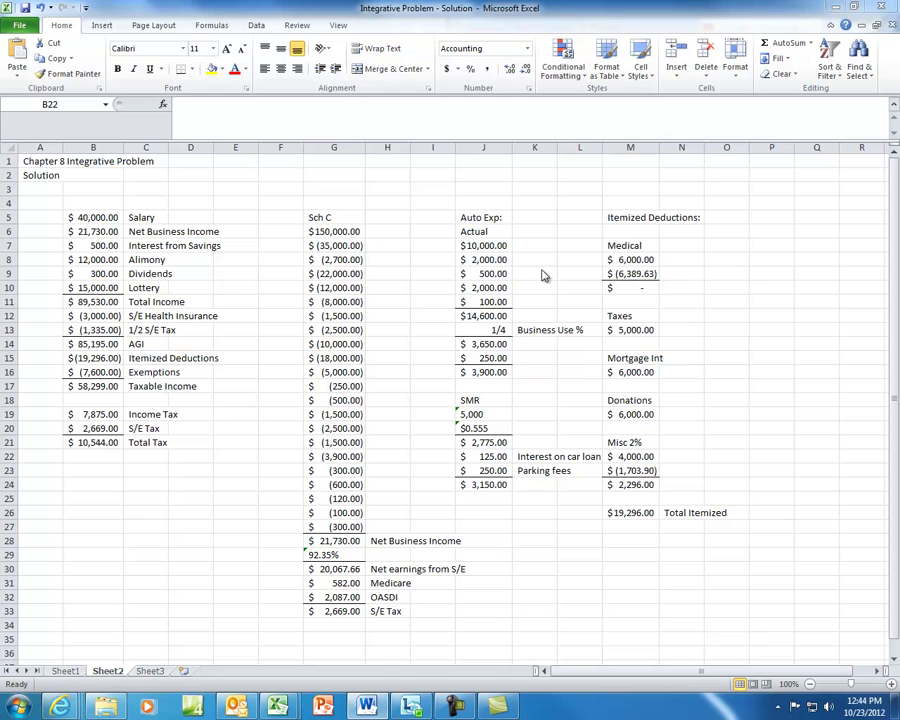
# Step: Enter -5000 in B22 and label it 'Federal withholding' in C22
pyautogui.click(82, 456)
pyautogui.write('-5000')
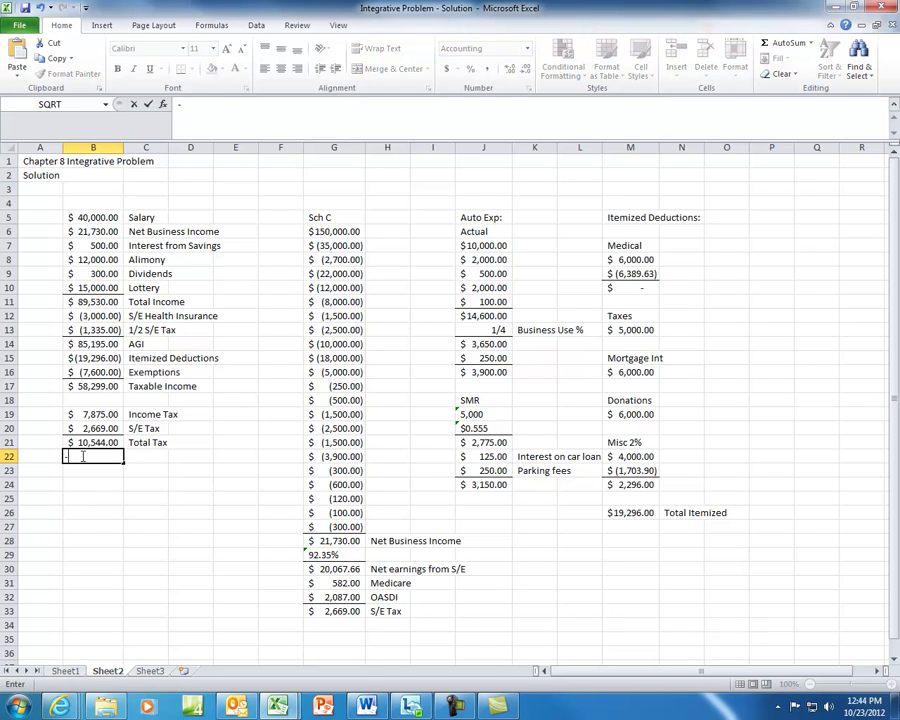
pyautogui.click(82, 456)
pyautogui.press('Tab')
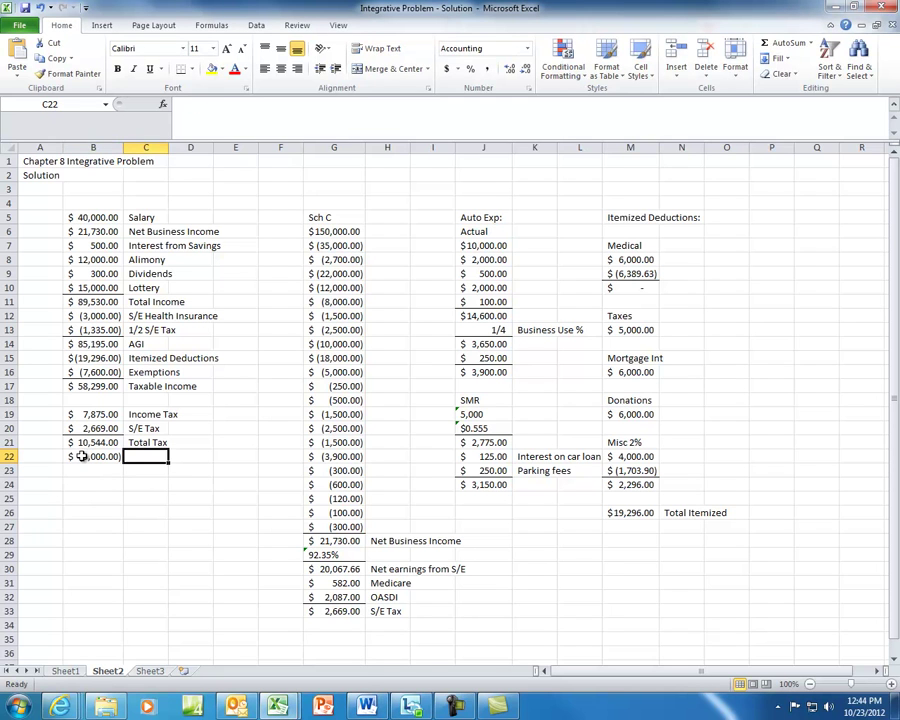
pyautogui.write('Federal ')
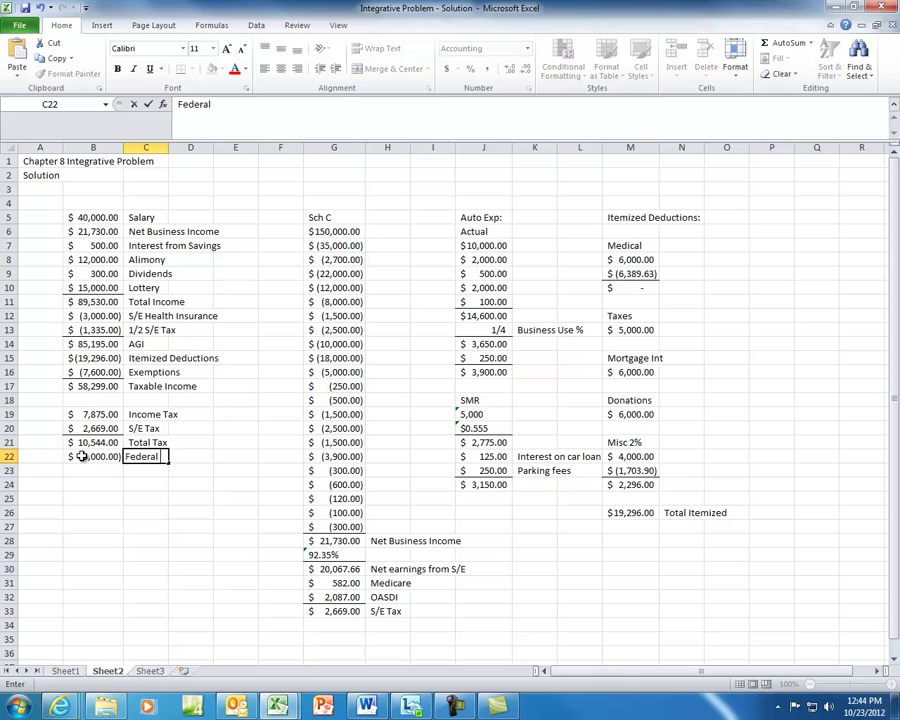
pyautogui.write('withholding')
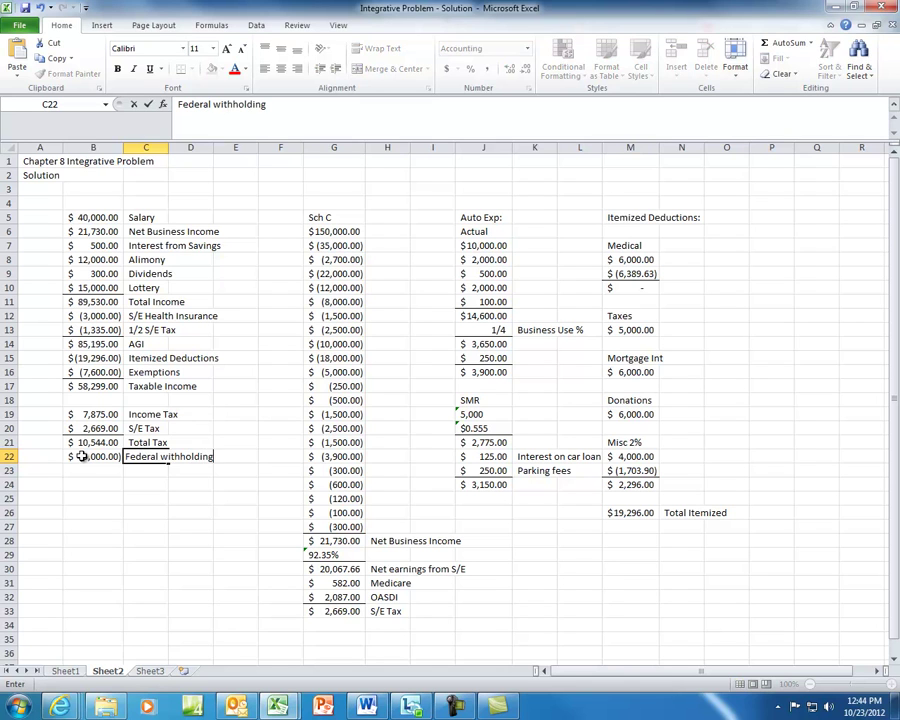
pyautogui.press('Return')
pyautogui.press('Left')
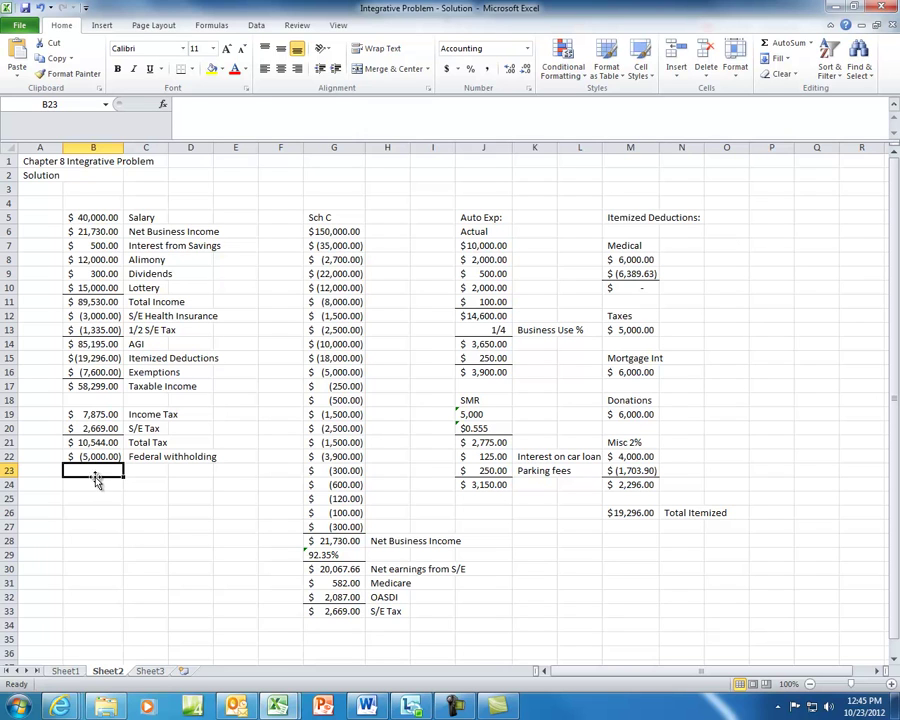
# Step: Compute Tax Due in B23 as +B21+B22, giving $5,544.00
pyautogui.write('+')
pyautogui.press('Up')
pyautogui.press('Up')
pyautogui.write('+')
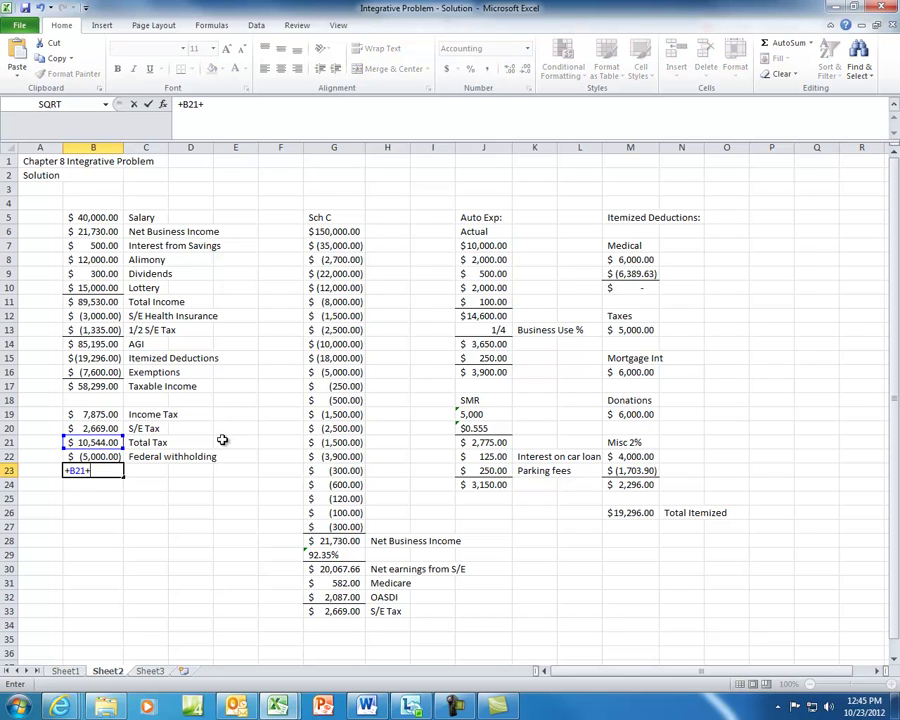
pyautogui.press('Up')
pyautogui.press('Return')
# Step: Add a bottom border under the withholding in B22 and label C23 'Tax Due'
pyautogui.press('Up')
pyautogui.press('Up')
pyautogui.click(185, 69)
pyautogui.click(150, 468)
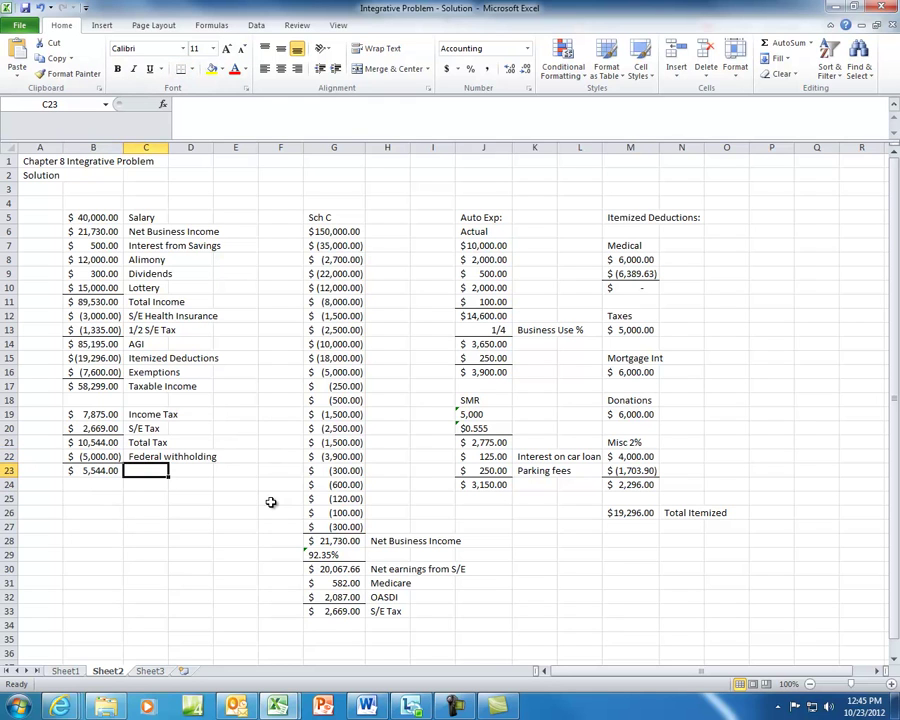
pyautogui.write('Ta')
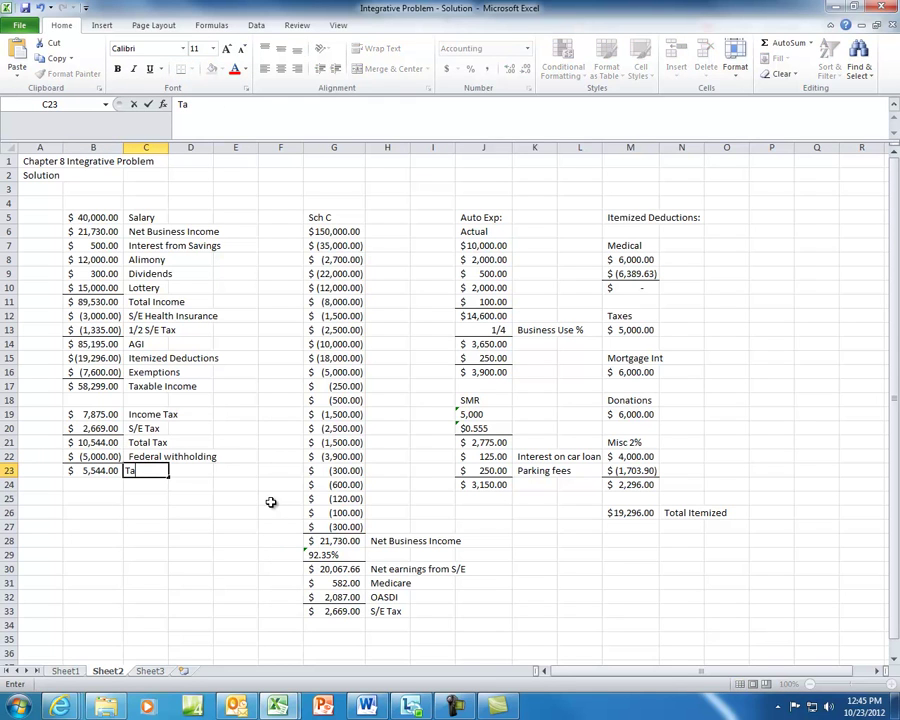
pyautogui.write('x Due')
pyautogui.press('Return')
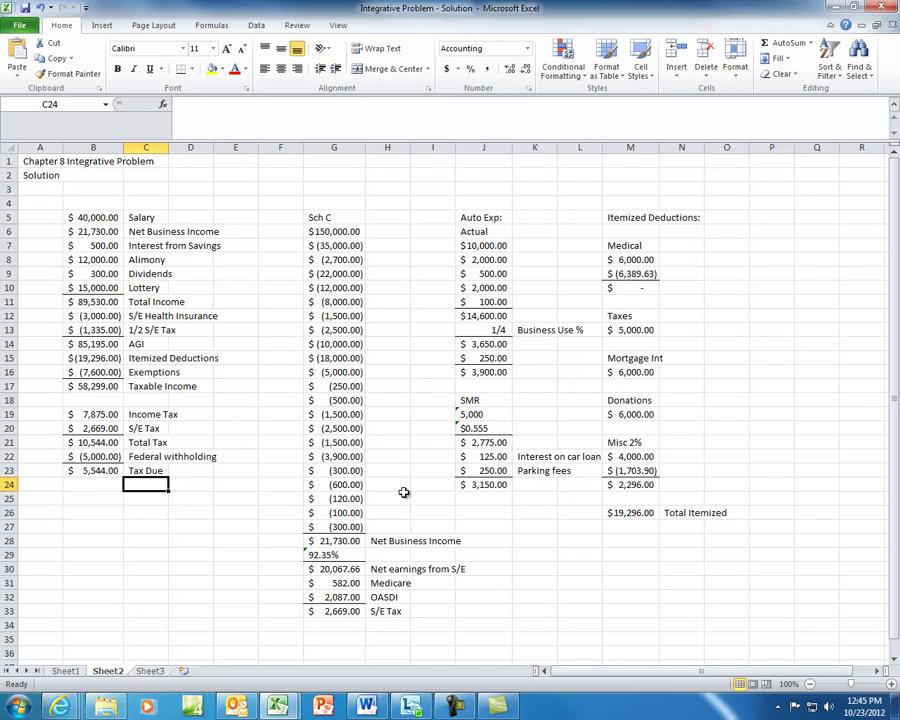
pyautogui.scroll(-2, 404, 490)
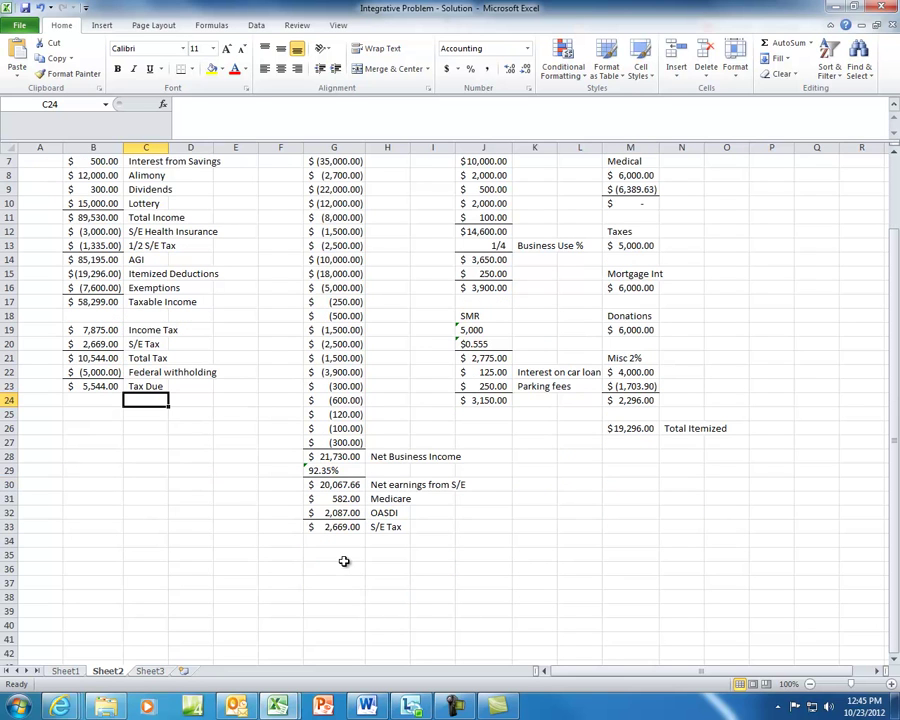
pyautogui.scroll(2, 344, 561)
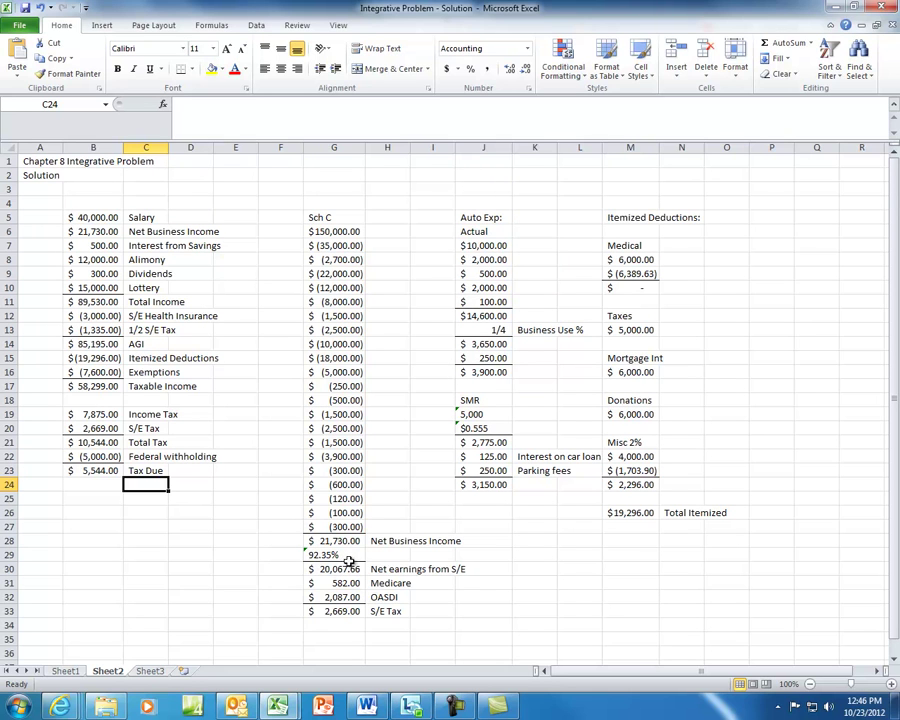